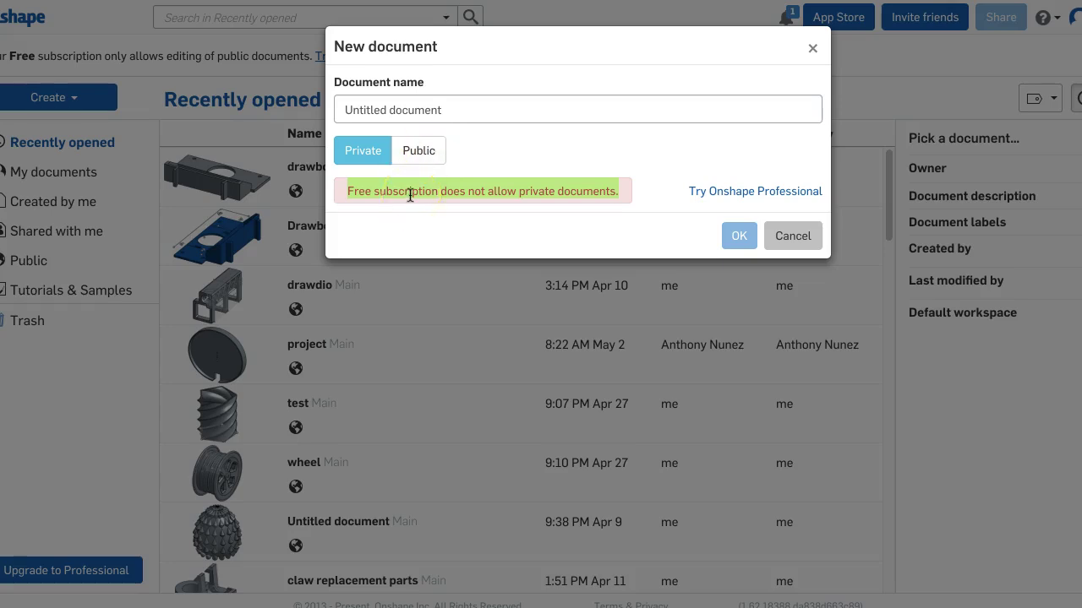
- Create a new public document named "getting started"
left_click(421, 157)
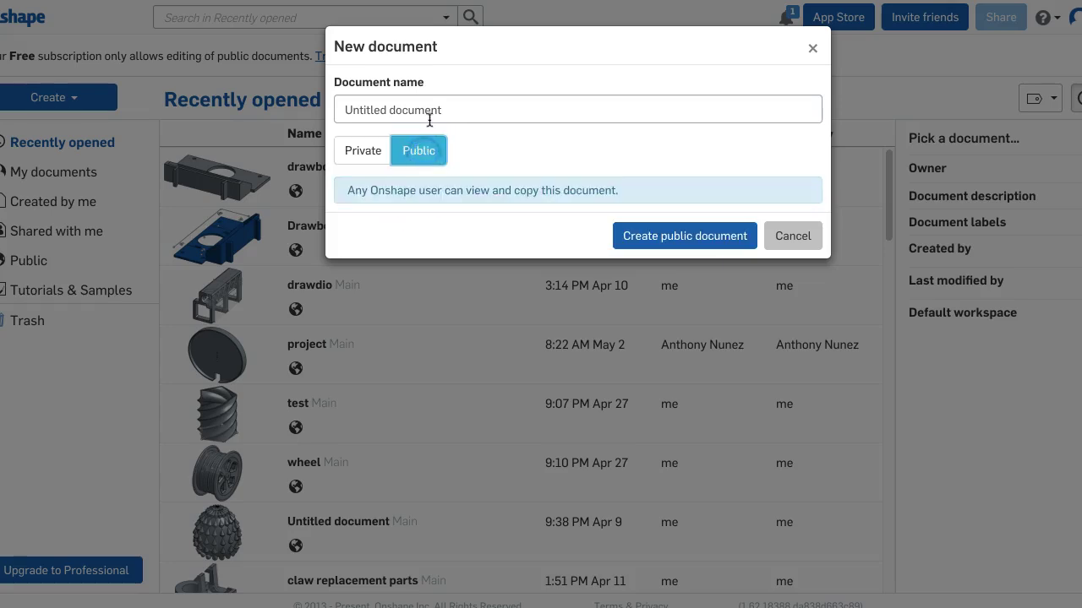
left_click(458, 102)
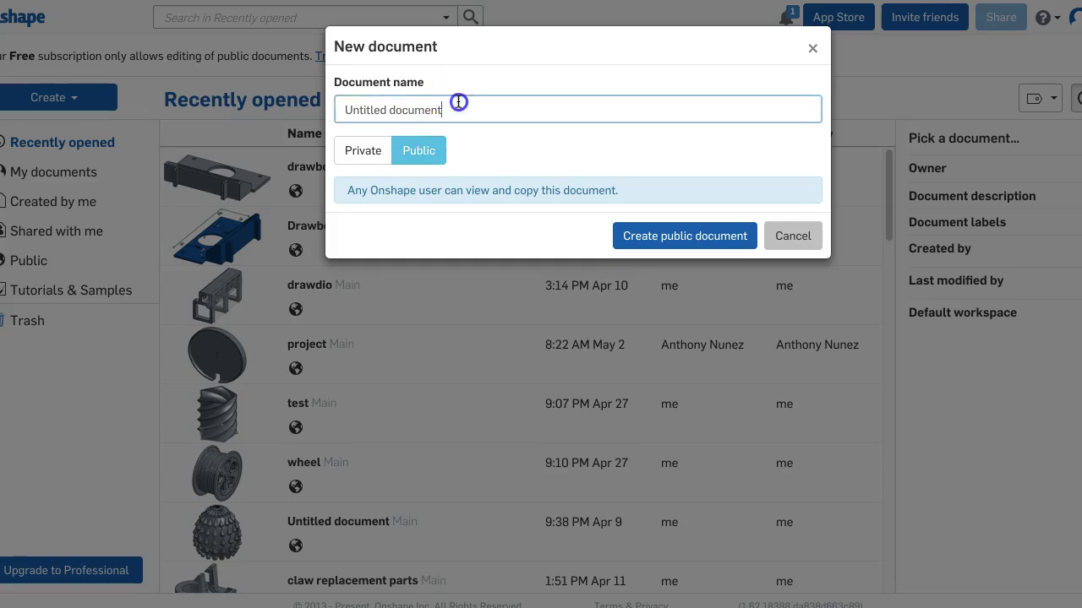
left_click_drag(457, 102, 371, 94)
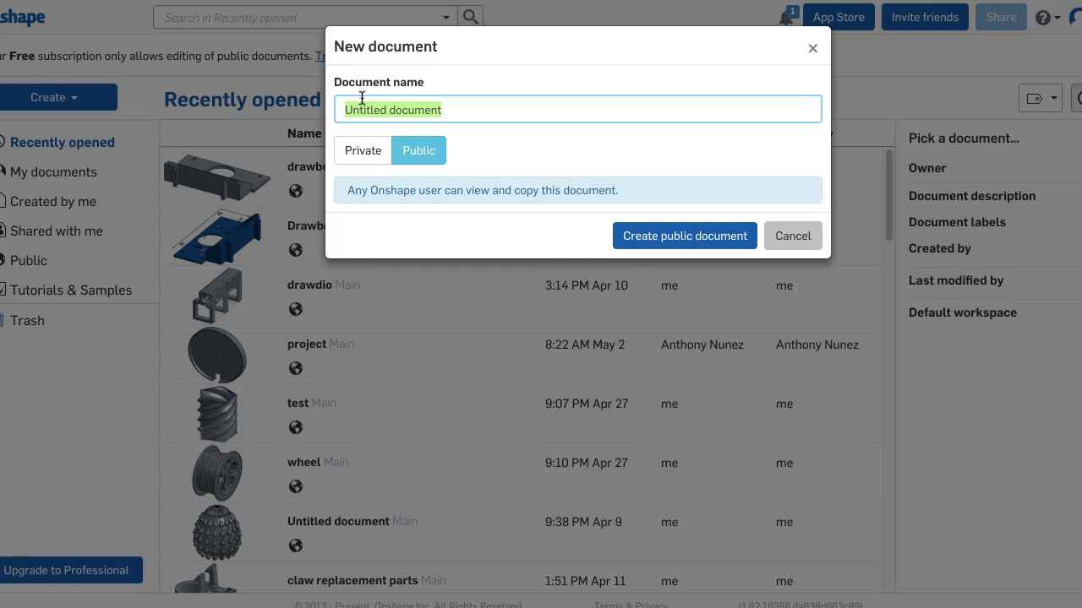
type("geting")
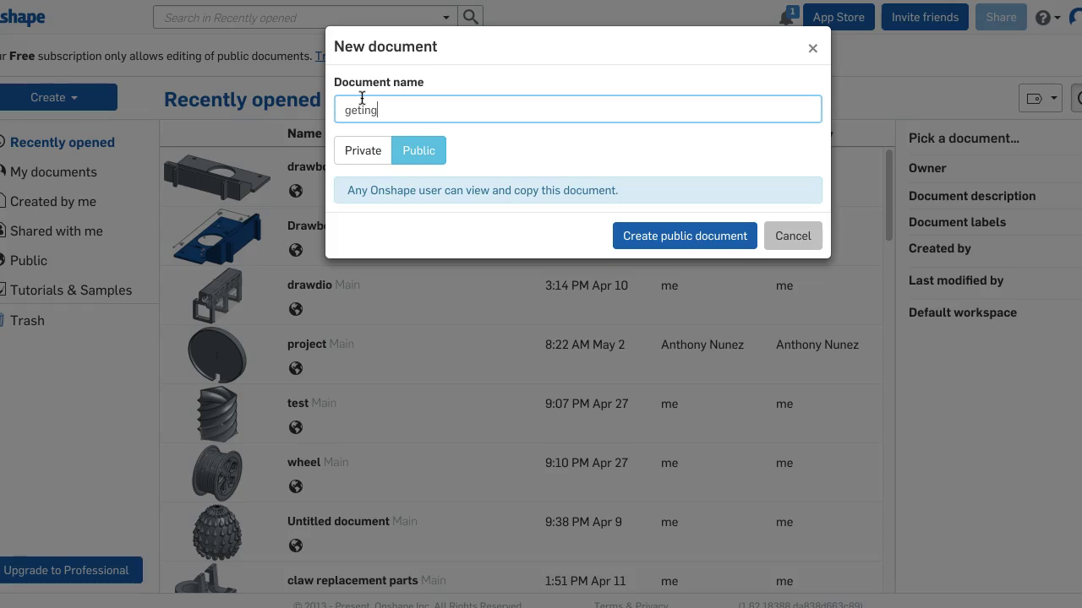
type("ing")
left_click(681, 235)
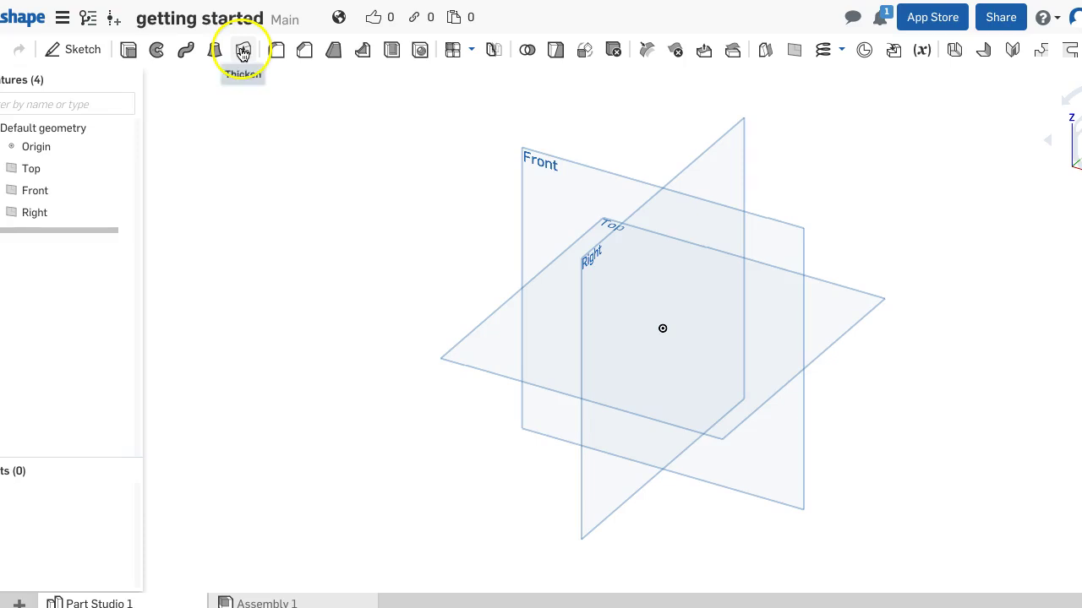
mouse_move(243, 56)
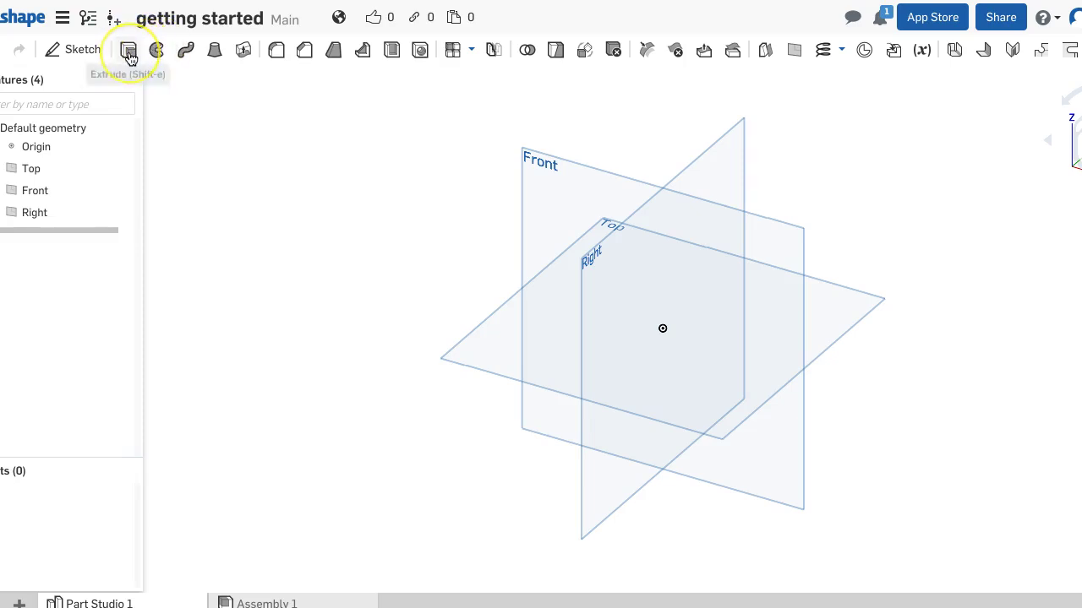
left_click(131, 57)
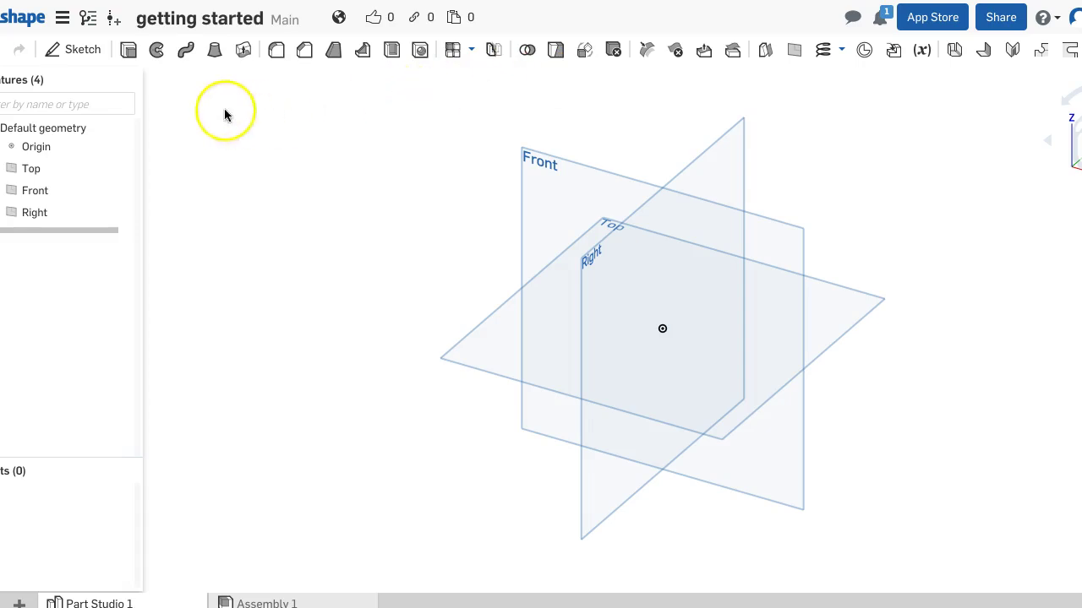
- Start a new sketch on the Top plane
left_click(88, 51)
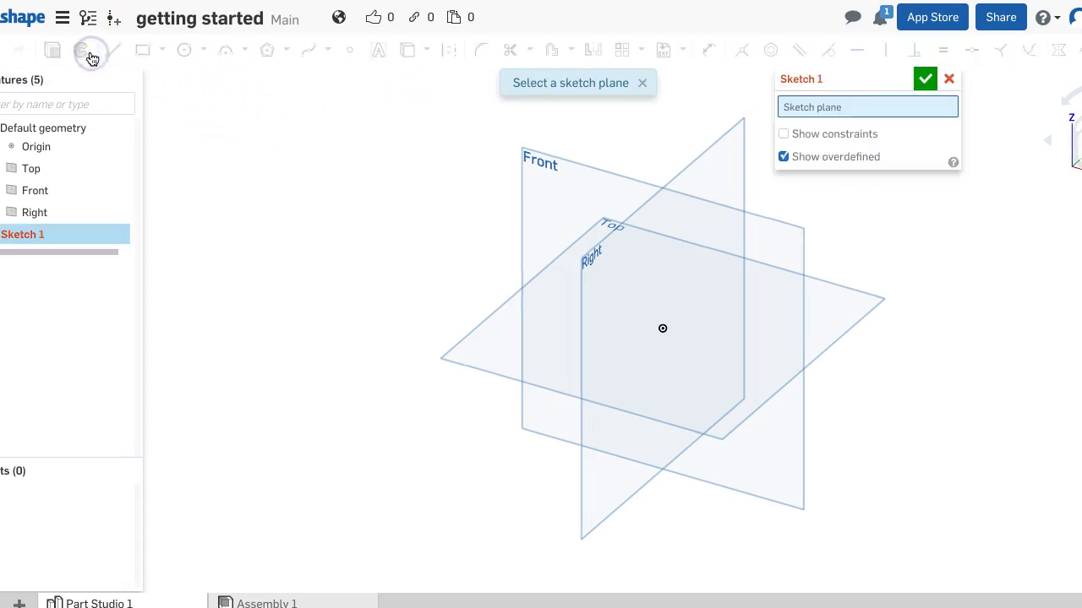
mouse_move(35, 241)
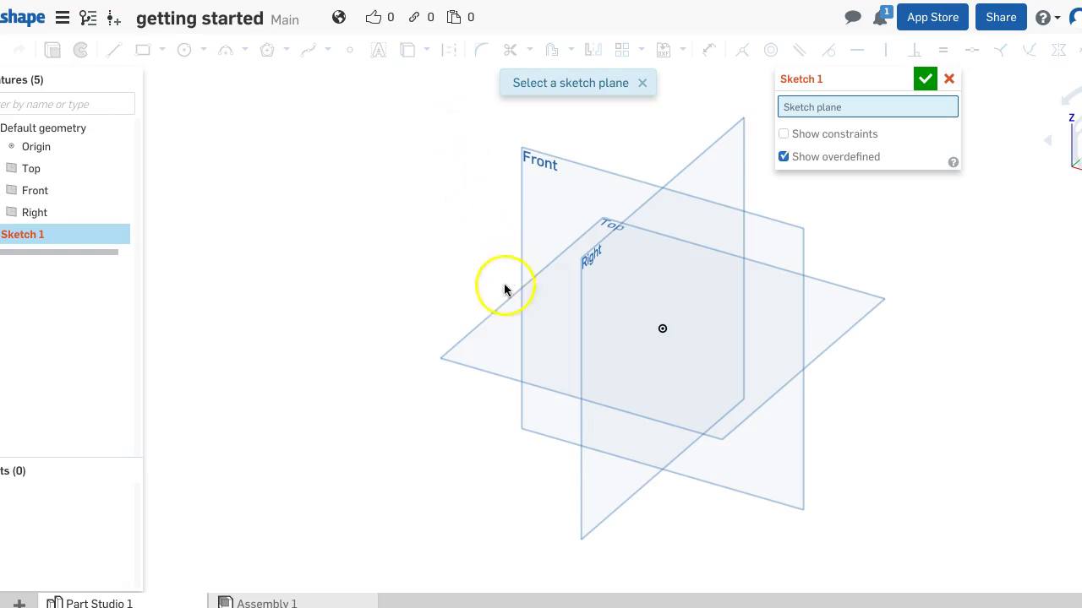
left_click(504, 340)
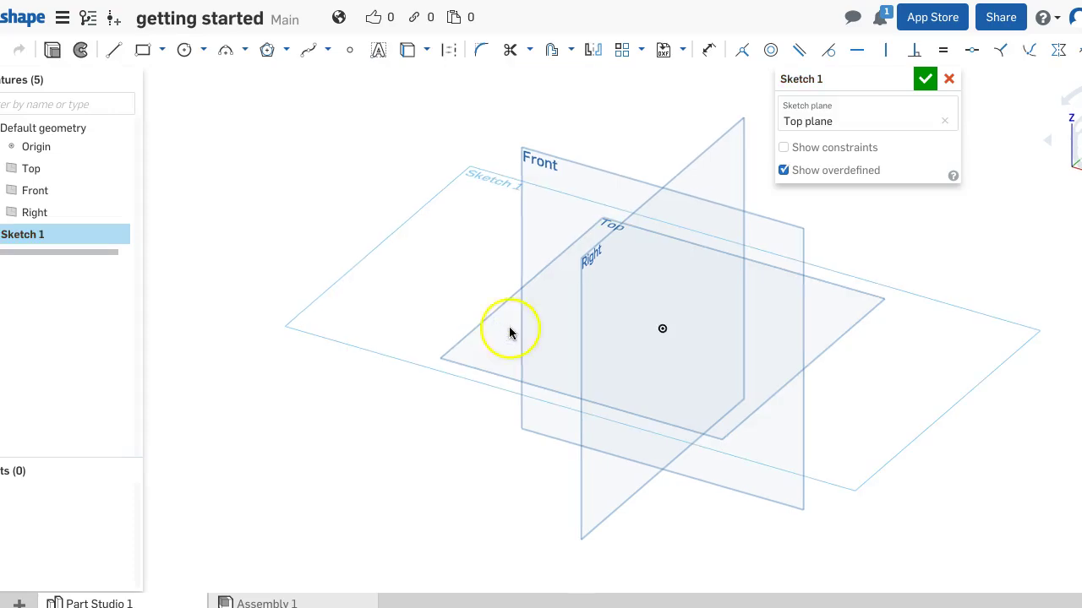
- Switch the sketch plane to the Front plane and turn the view to face it
left_click(944, 121)
left_click(561, 188)
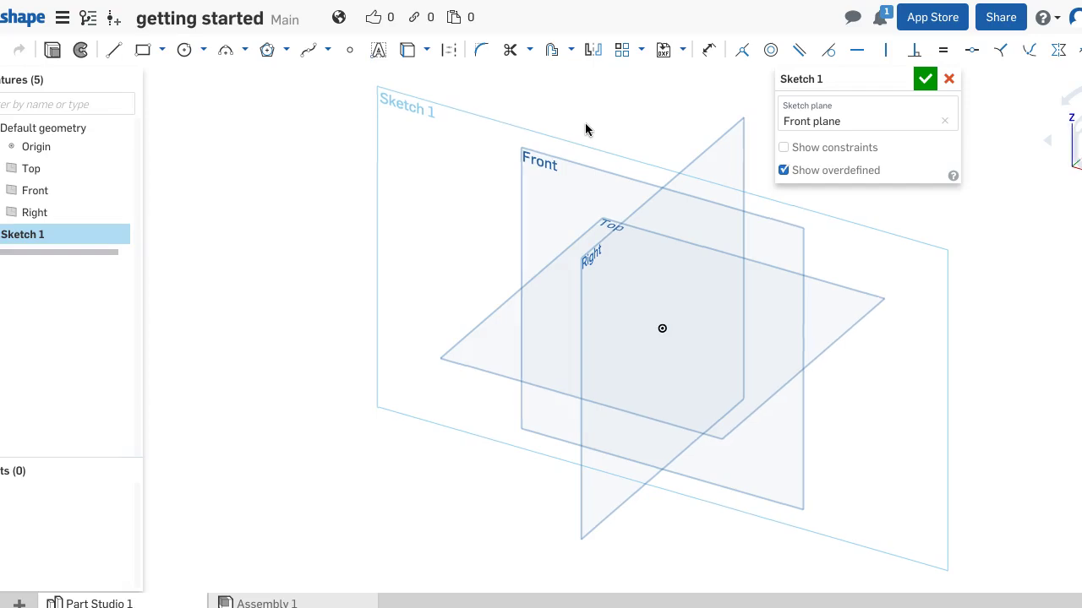
key("n")
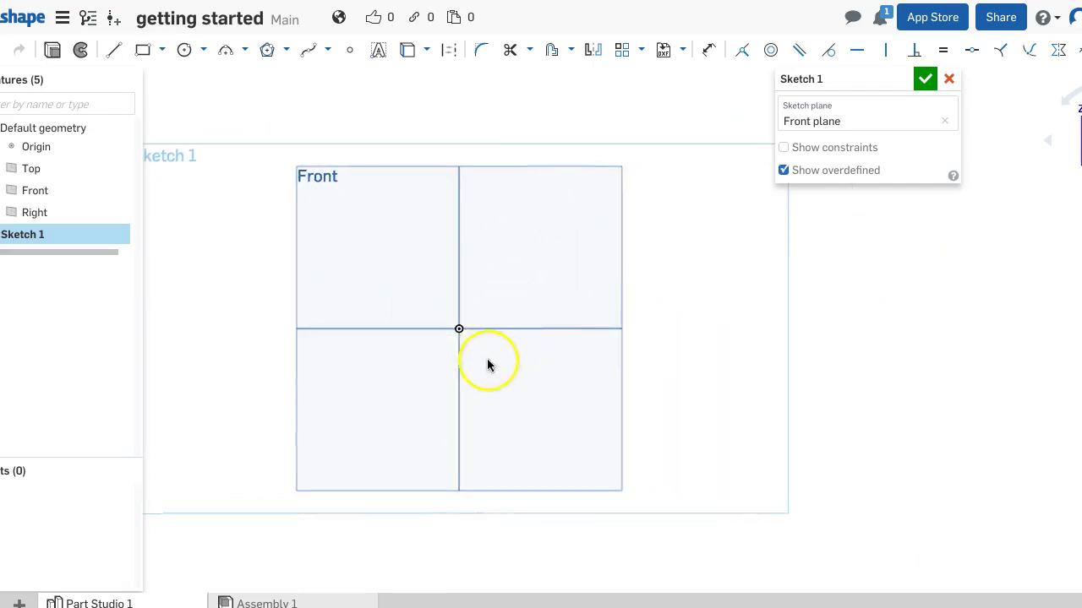
- Set the sketch plane to the Top plane and view it straight on
left_click(944, 122)
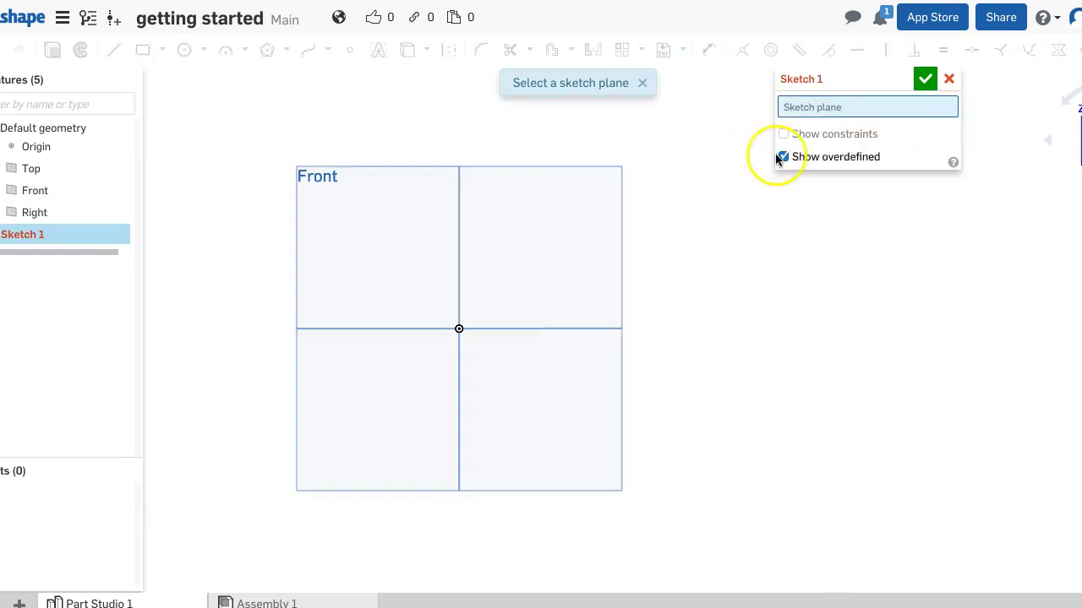
right_click_drag(702, 179, 674, 256)
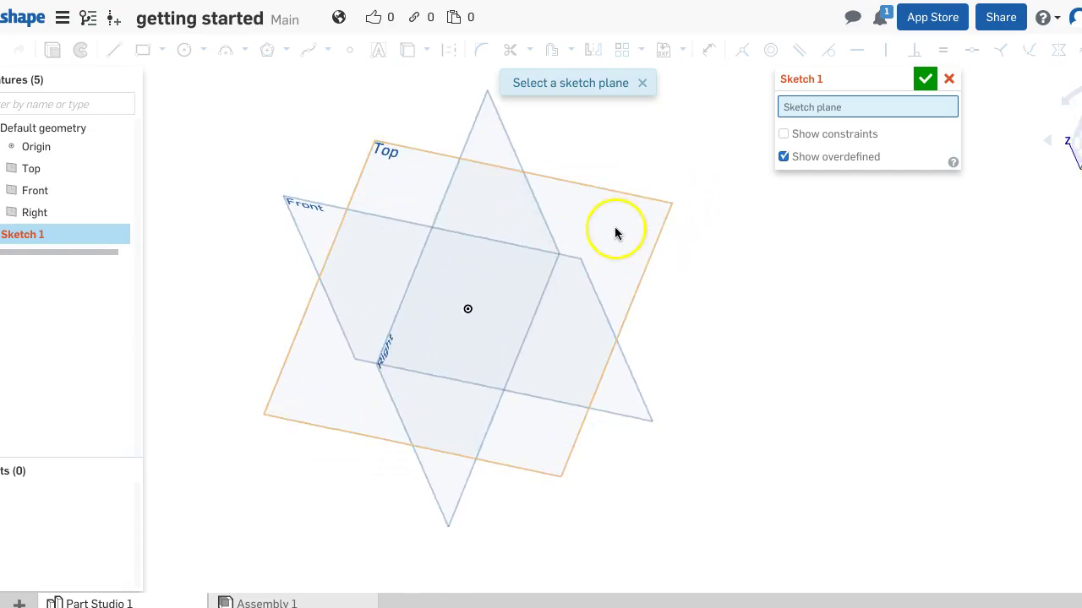
left_click(621, 228)
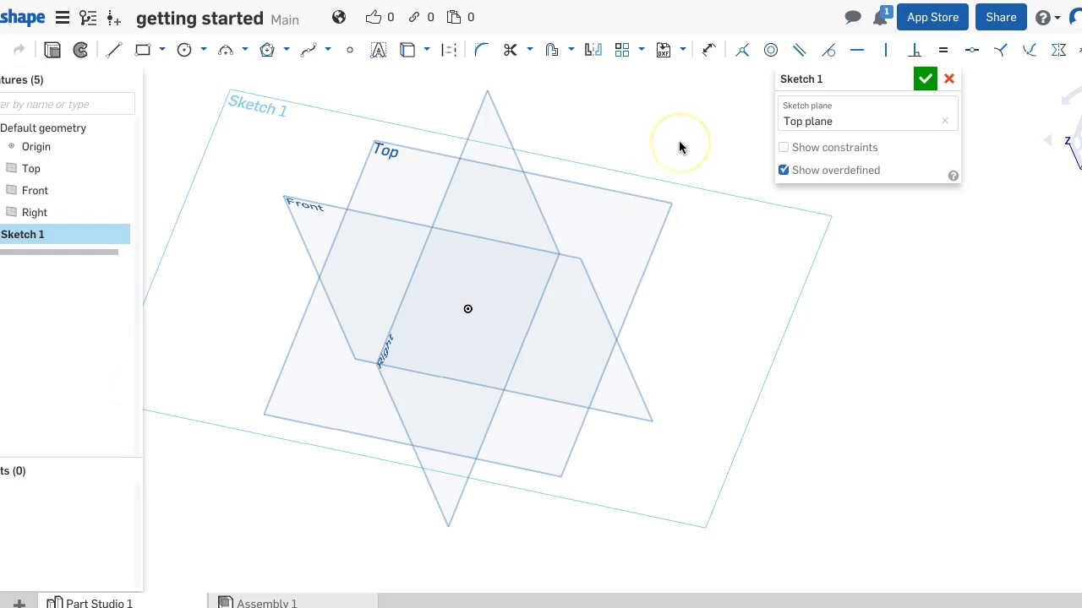
key("n")
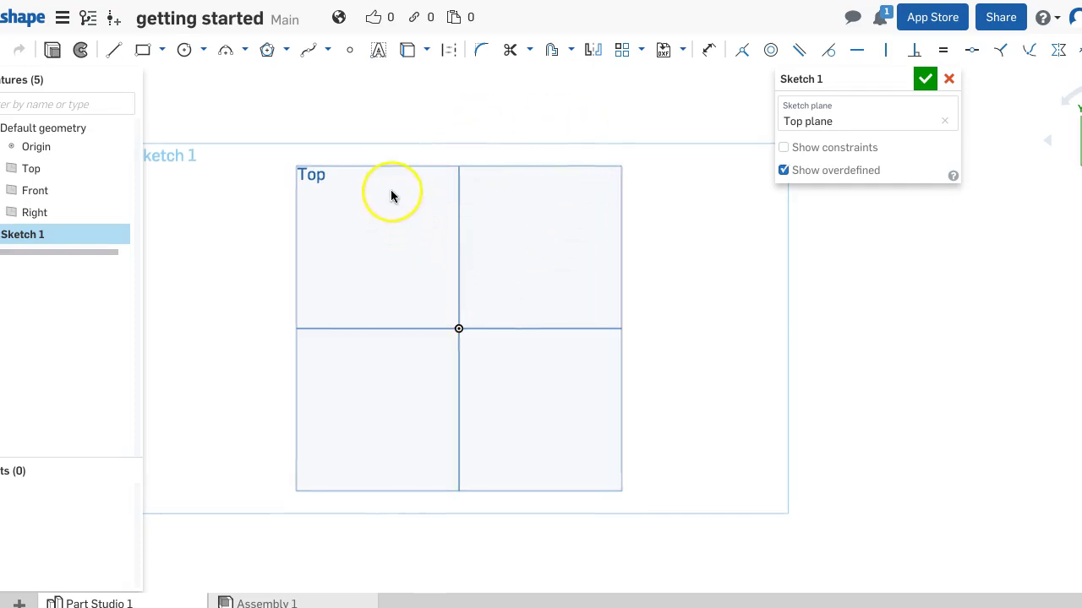
middle_click_drag(390, 190, 478, 184)
scroll(477, 184, "up", 1)
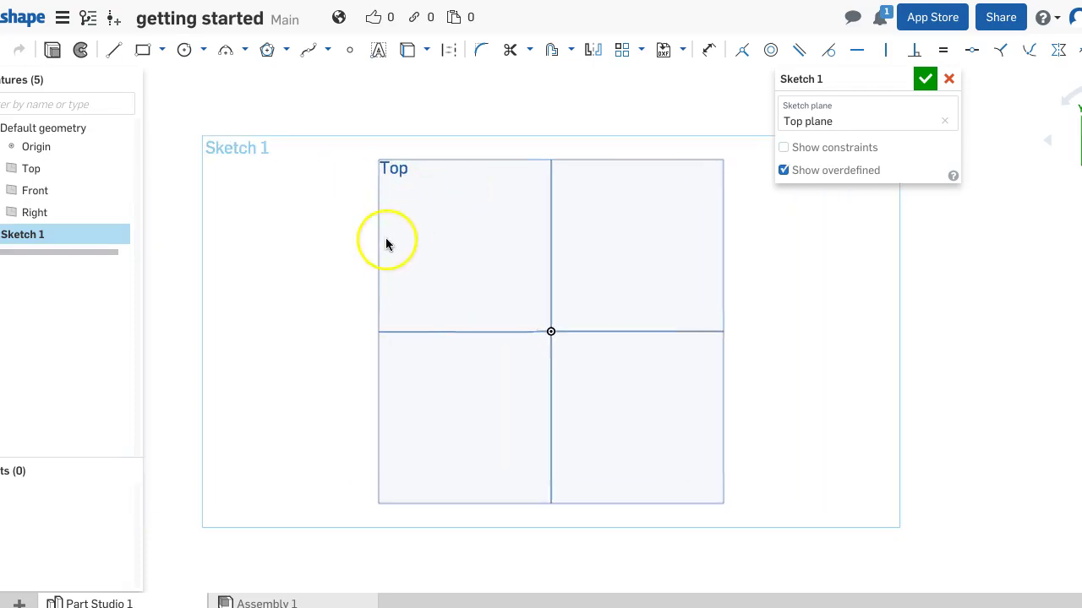
scroll(473, 167, "down", 3)
scroll(471, 167, "up", 3)
scroll(471, 167, "down", 3)
scroll(513, 414, "up", 2)
scroll(514, 414, "down", 1)
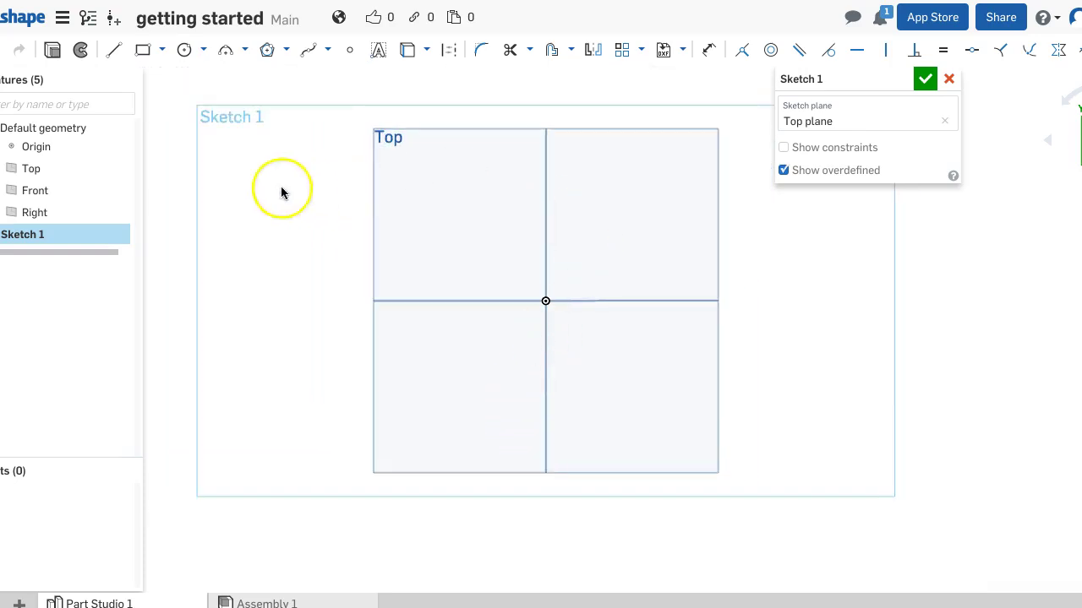
scroll(199, 110, "up", 3)
scroll(199, 110, "down", 2)
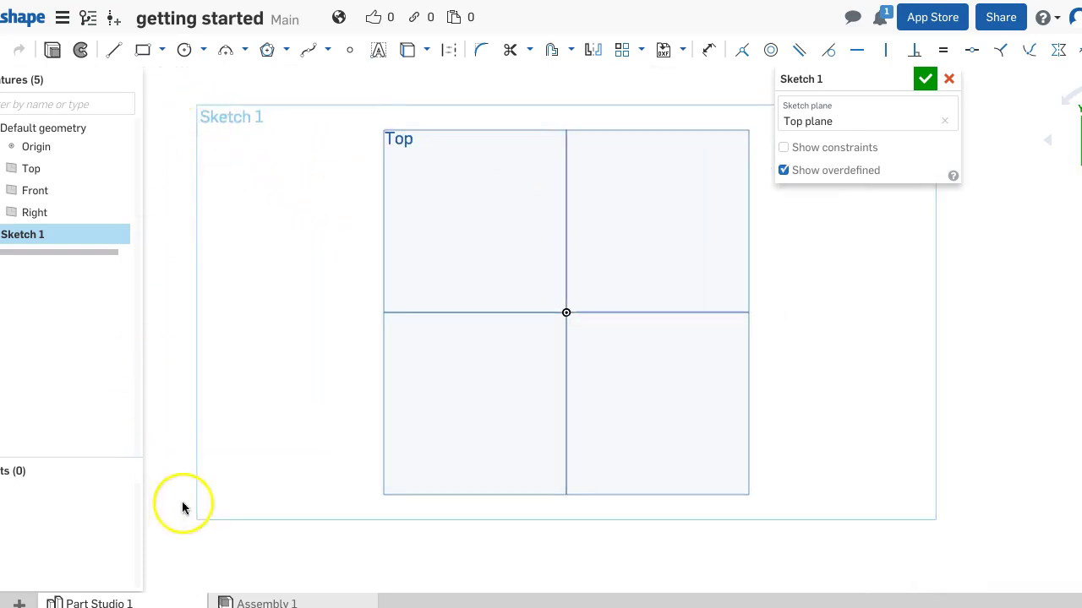
scroll(205, 511, "up", 2)
scroll(205, 513, "down", 3)
scroll(767, 517, "up", 2)
scroll(757, 213, "up", 2)
scroll(757, 213, "down", 2)
middle_click_drag(561, 287, 601, 254)
middle_click_drag(628, 201, 602, 212)
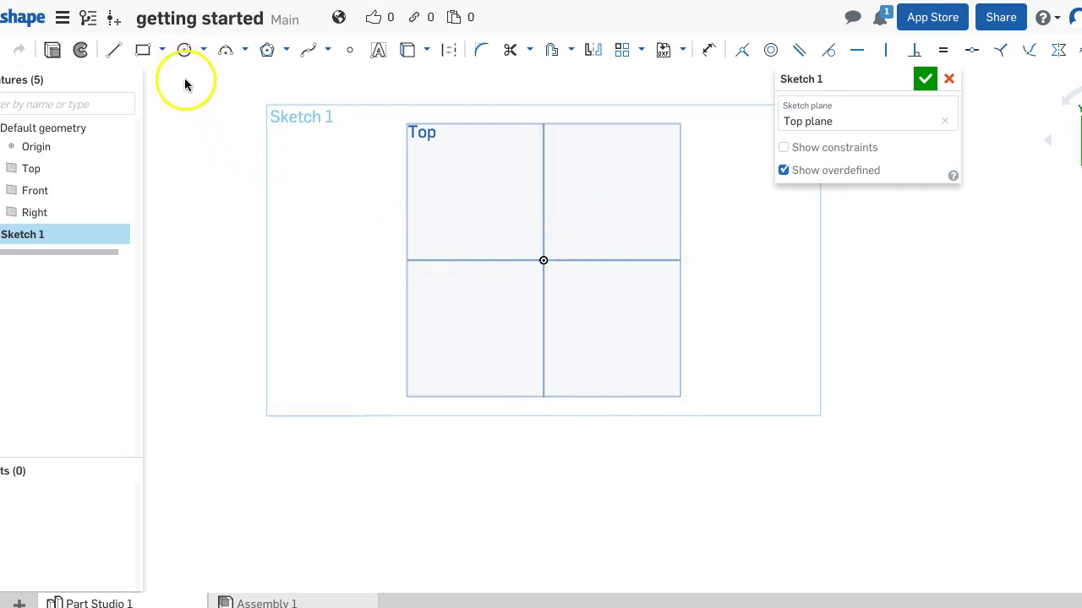
- Sketch a corner rectangle about 62 wide and 50 high around the origin
left_click(162, 53)
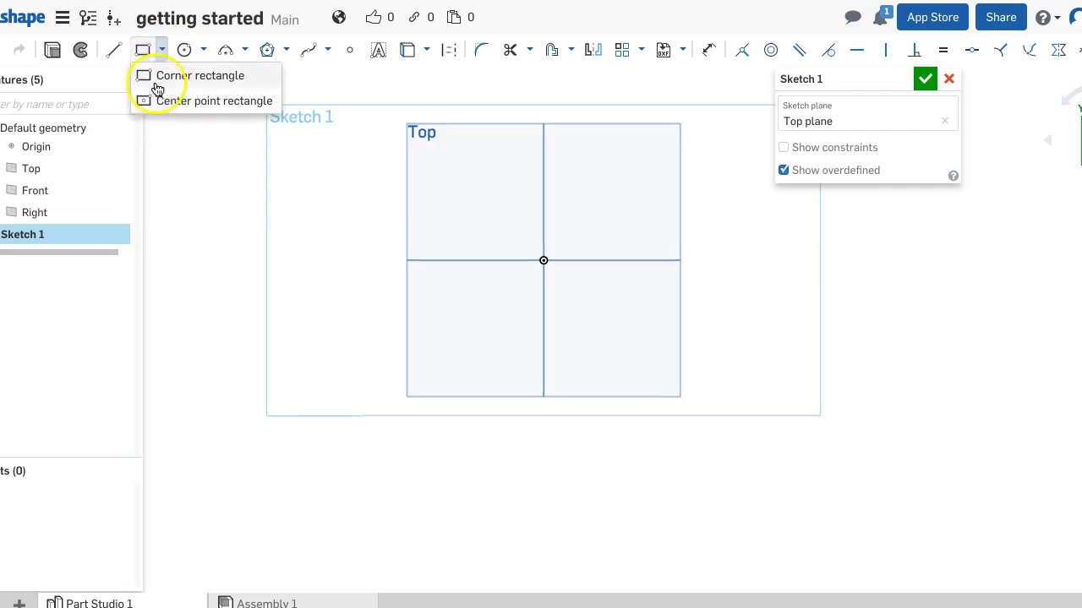
left_click(149, 76)
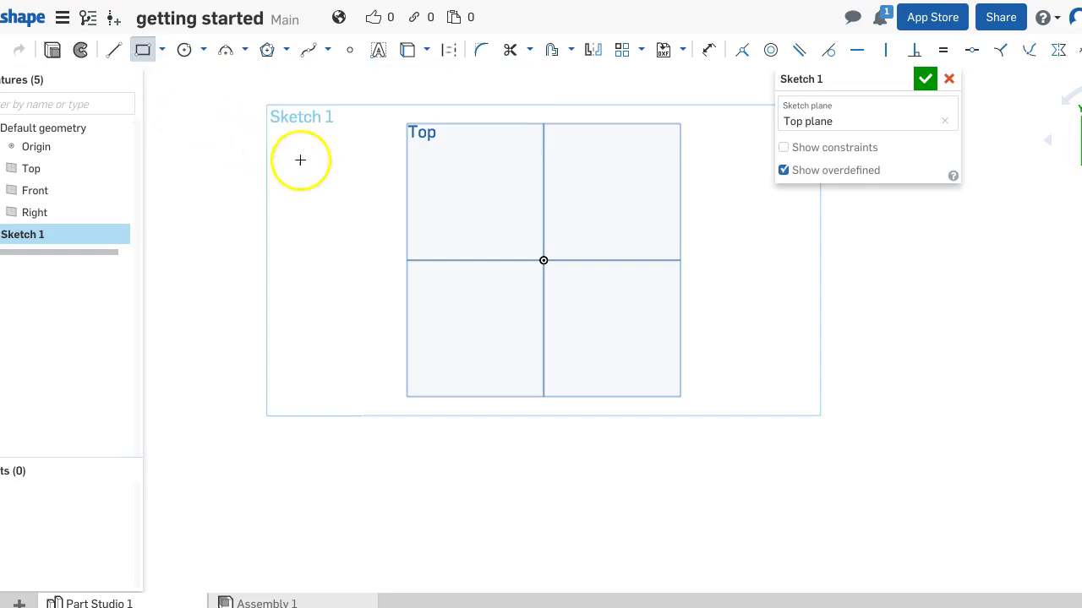
left_click(531, 296)
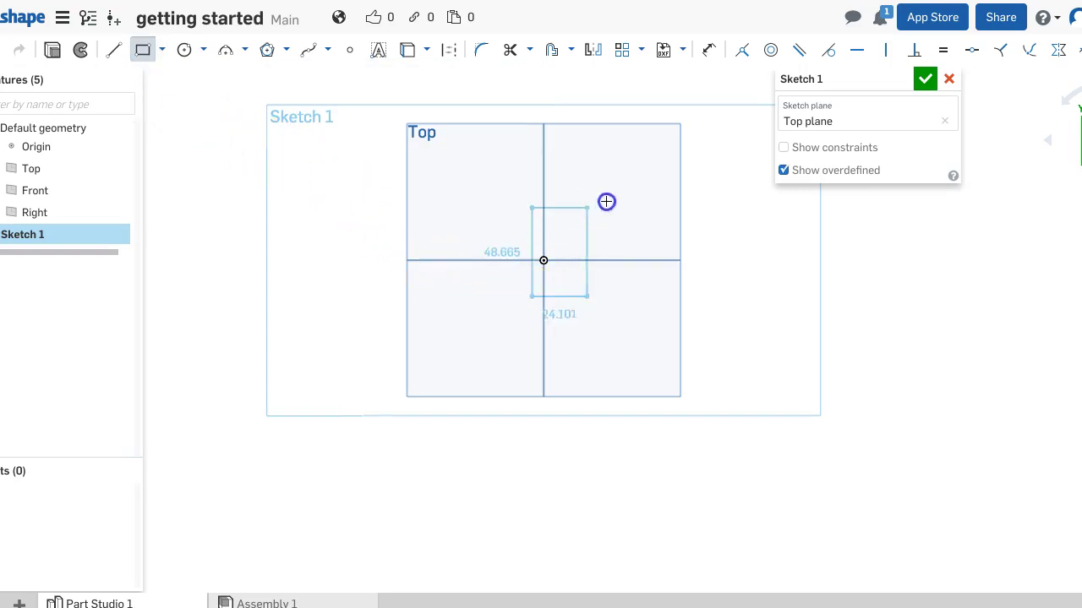
left_click(644, 206)
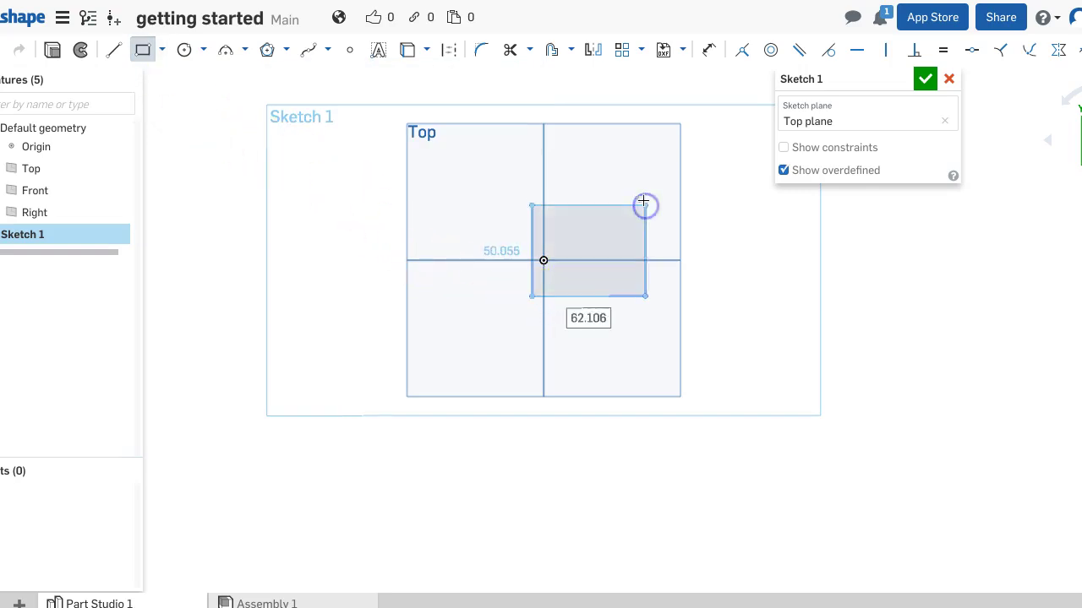
- Sketch a center point rectangle about 47 wide and 86 high, to the lower left of the origin
left_click(163, 53)
left_click(157, 102)
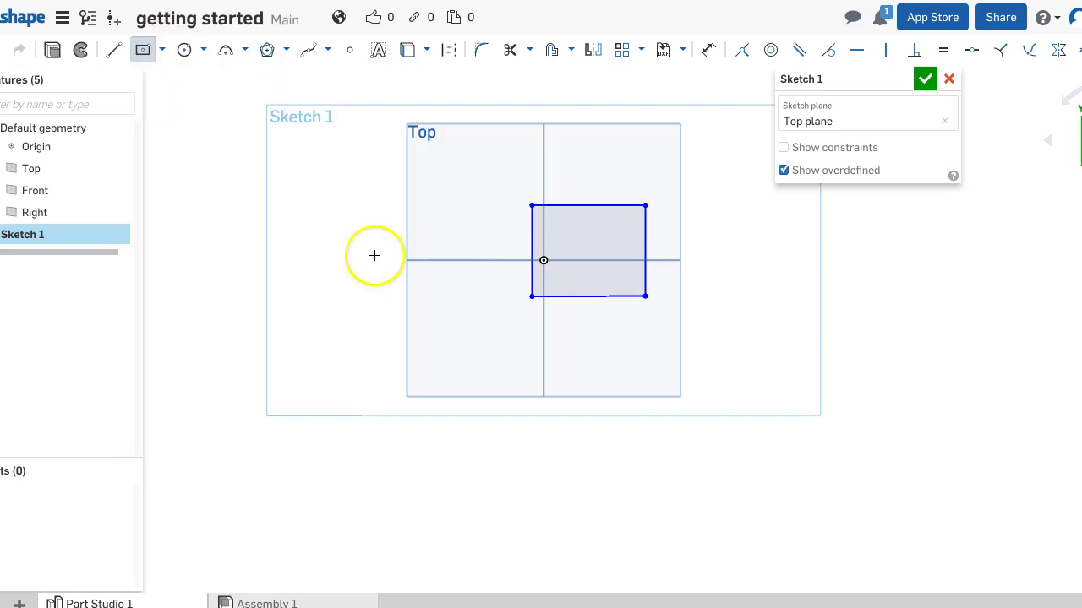
left_click_drag(439, 320, 483, 241)
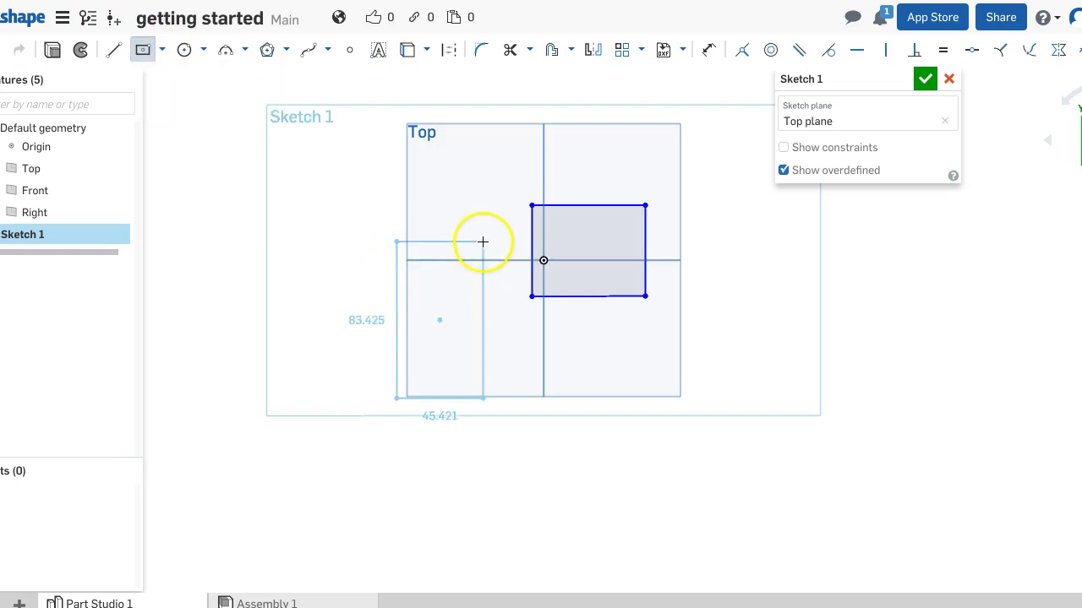
left_click(483, 242)
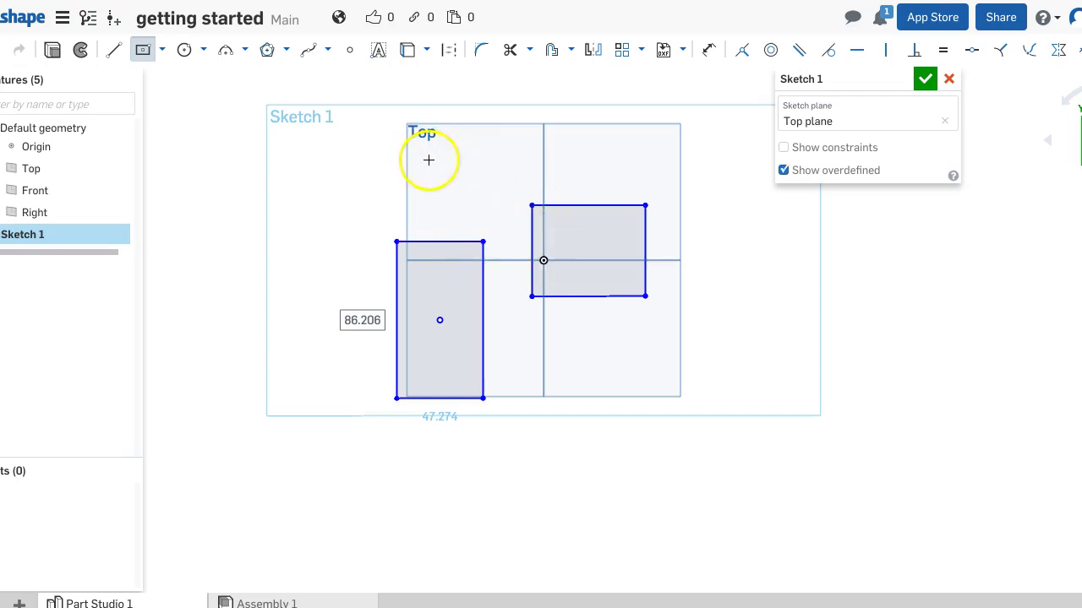
key("Escape")
- Slightly enlarge the center point rectangle from its upper right corner, and reshape the rectangle around the origin so it is narrower and taller
mouse_move(482, 243)
left_mouse_down()
mouse_move(475, 292)
mouse_move(445, 273)
mouse_move(471, 222)
mouse_move(488, 231)
left_mouse_up()
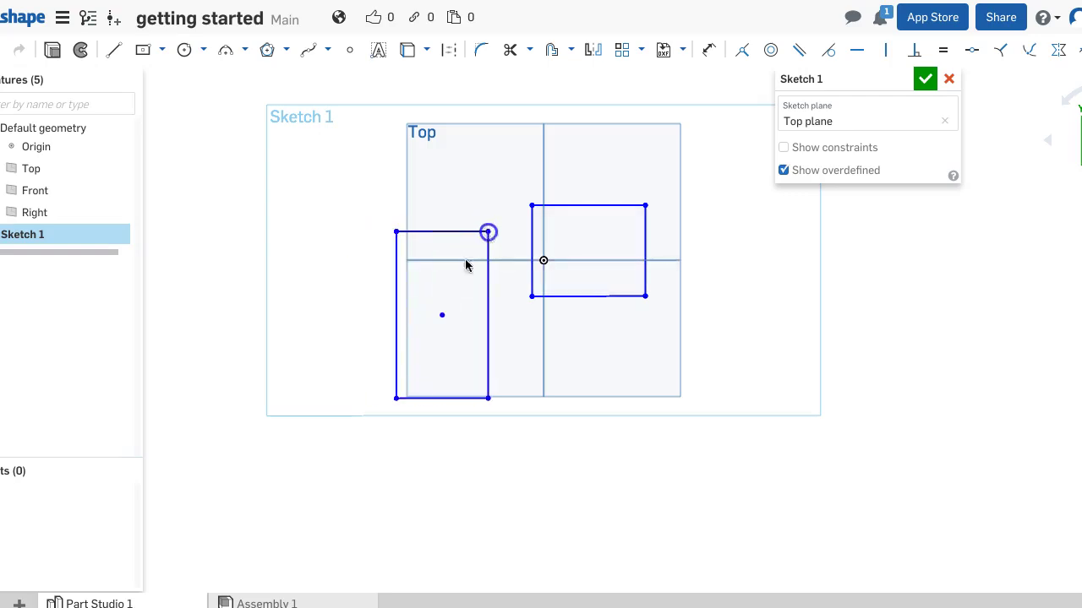
mouse_move(440, 316)
left_mouse_down()
mouse_move(439, 285)
mouse_move(401, 304)
mouse_move(453, 292)
mouse_move(445, 336)
left_mouse_up()
mouse_move(550, 207)
left_mouse_down()
mouse_move(563, 222)
mouse_move(549, 270)
mouse_move(555, 217)
left_mouse_up()
mouse_move(532, 296)
left_mouse_down()
mouse_move(499, 302)
mouse_move(530, 305)
mouse_move(525, 317)
mouse_move(565, 259)
mouse_move(553, 327)
left_mouse_up()
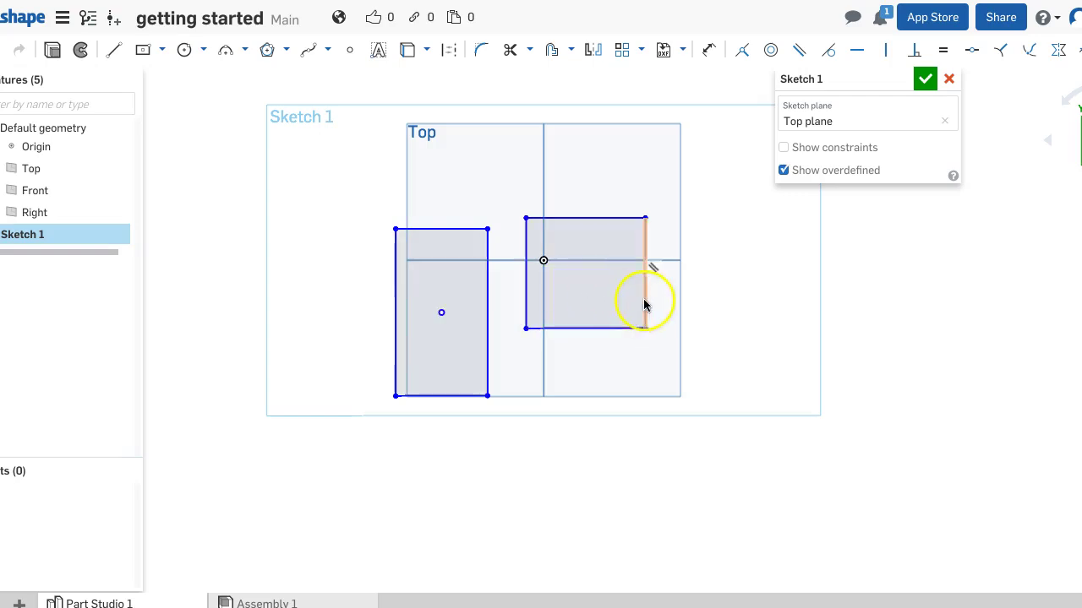
mouse_move(632, 304)
left_mouse_down()
mouse_move(581, 290)
mouse_move(619, 301)
left_mouse_up()
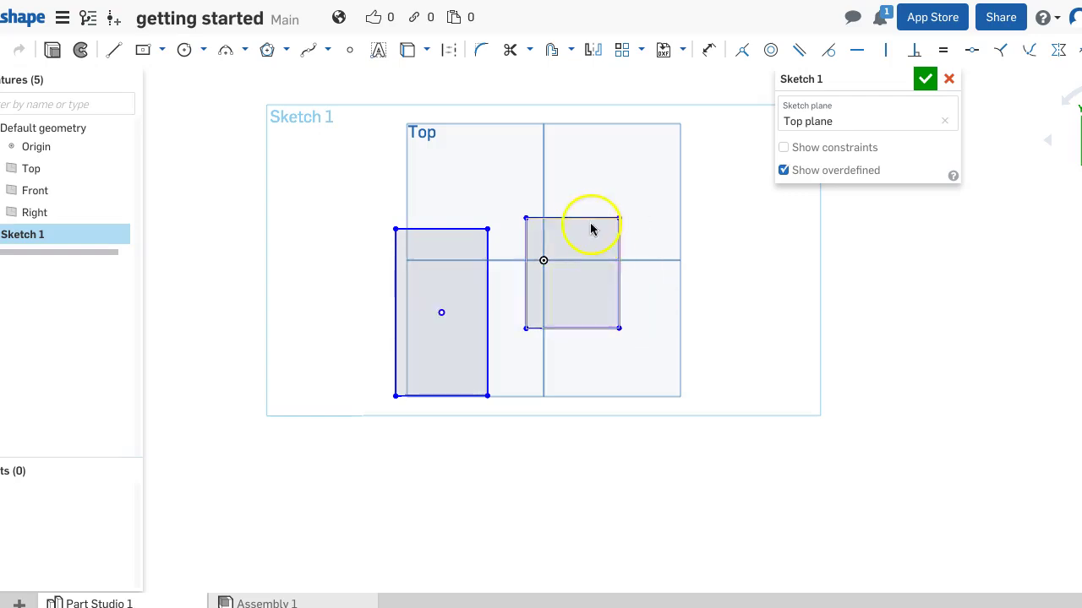
mouse_move(589, 225)
left_mouse_down()
mouse_move(583, 279)
mouse_move(558, 292)
mouse_move(552, 178)
left_mouse_up()
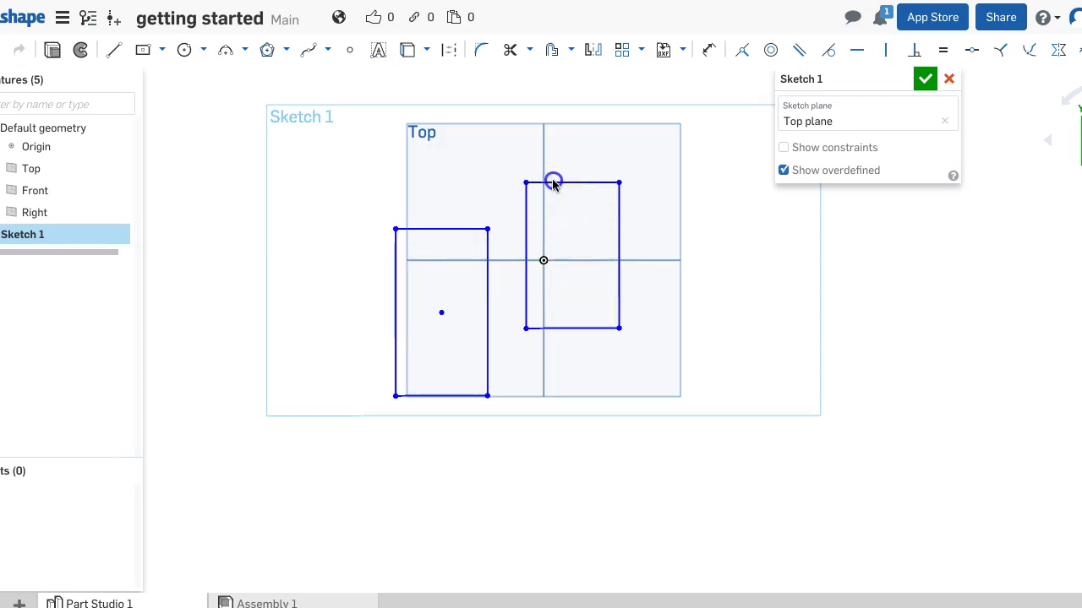
- Widen the center point rectangle and extend both rectangles upward until their top edges line up
left_click_drag(481, 228, 439, 224)
mouse_move(395, 255)
left_mouse_down()
mouse_move(473, 254)
mouse_move(381, 255)
left_mouse_up()
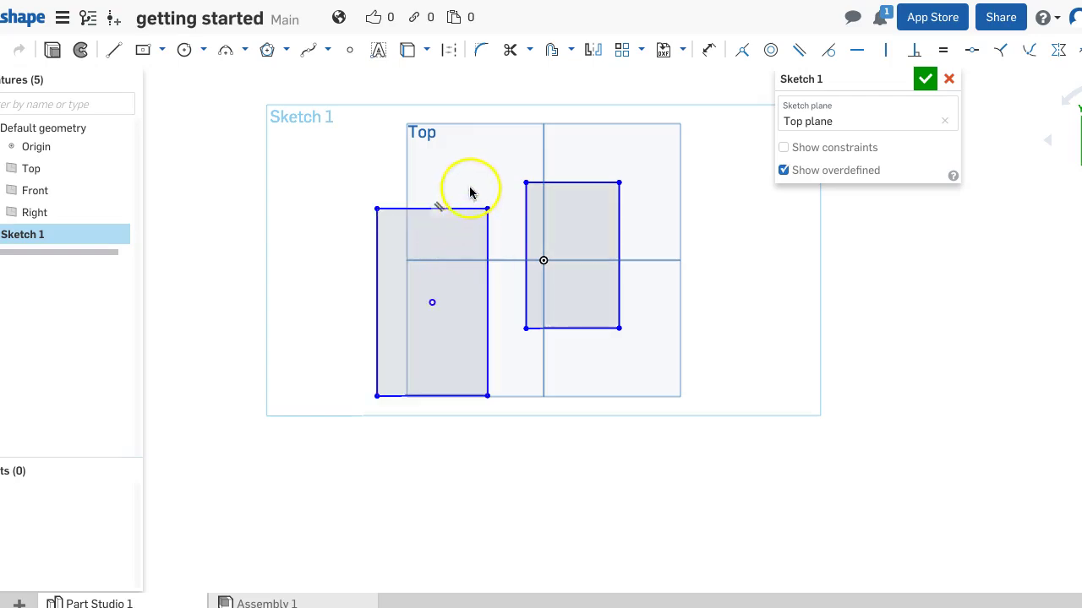
left_click_drag(527, 188, 526, 160)
left_click_drag(487, 213, 505, 162)
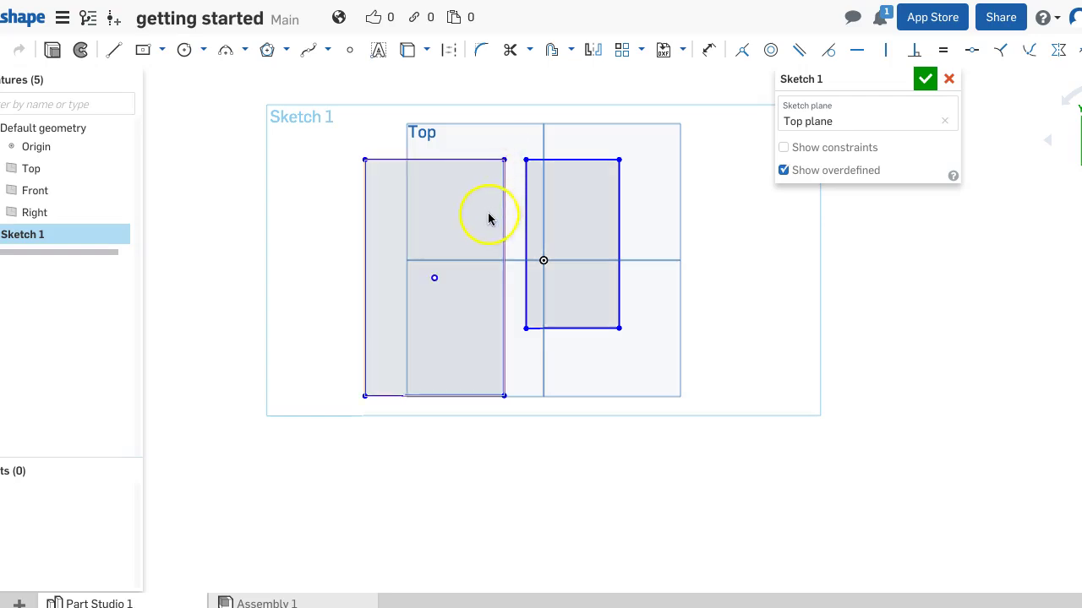
- Try to delete the center point rectangle by selecting its filled interior
left_click(453, 212)
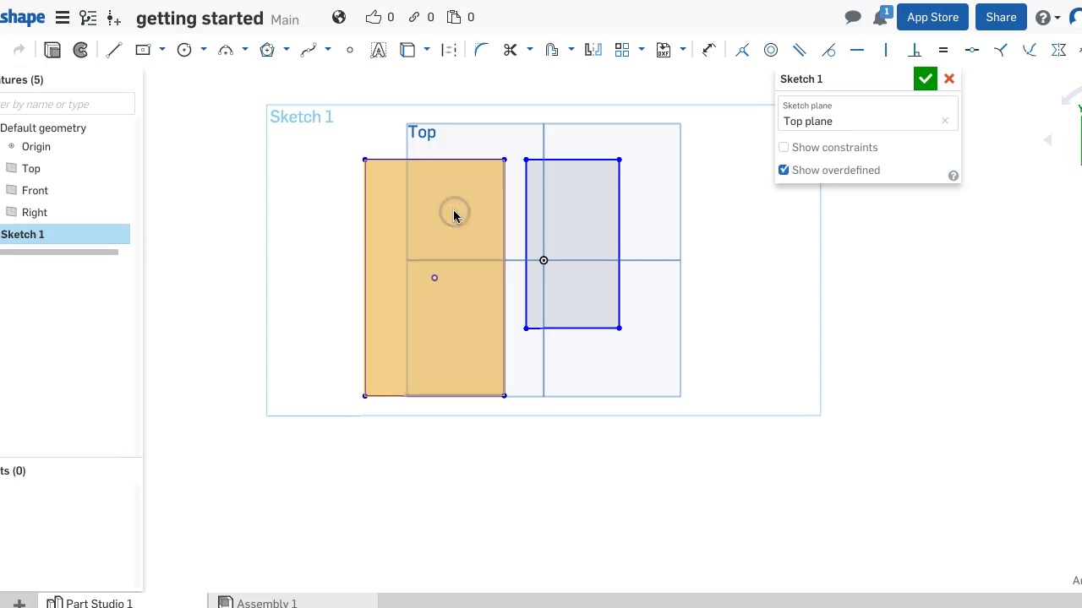
key("Delete")
left_click(489, 175)
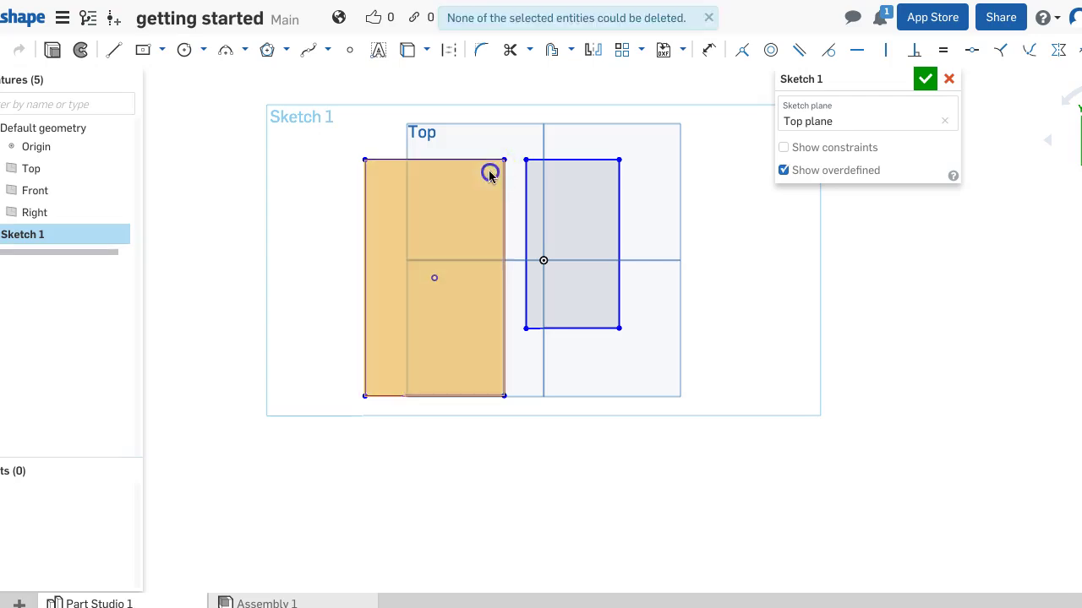
key("Delete")
key("Delete")
left_click(502, 181)
left_click(440, 200)
- Delete the center point rectangle by removing its edges and its center point one after another
left_click(504, 202)
key("Delete")
left_click(366, 230)
key("Delete")
left_click(436, 278)
key("Delete")
key("Delete")
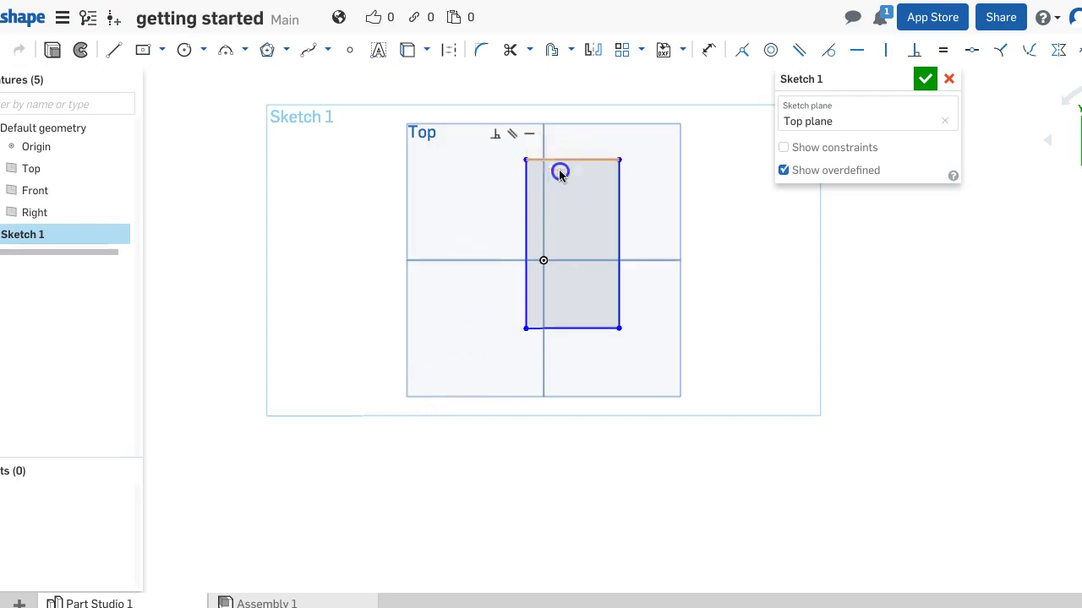
- Shorten the remaining rectangle slightly by lowering its top edge, and clear the selection
left_click_drag(559, 173, 561, 229)
left_click(543, 221)
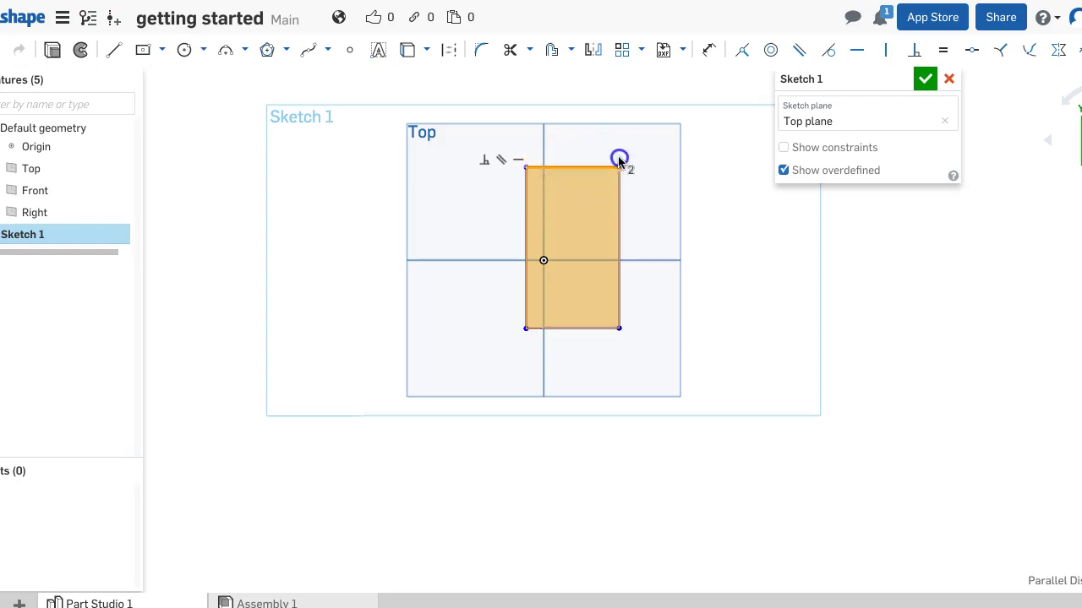
left_click(647, 175)
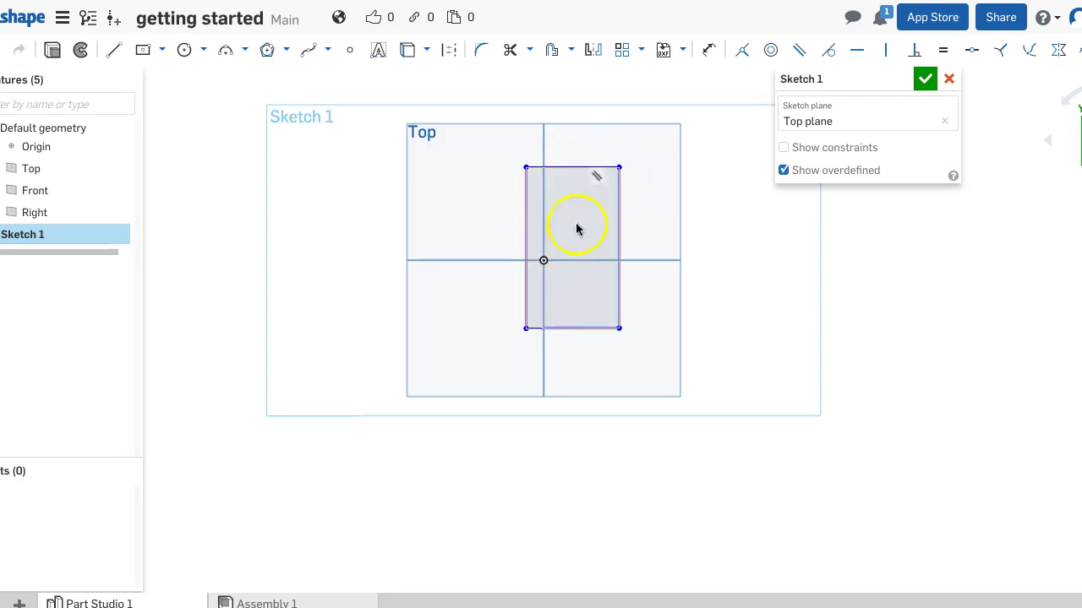
- Delete all four edges of the remaining rectangle around the origin
left_click(572, 167)
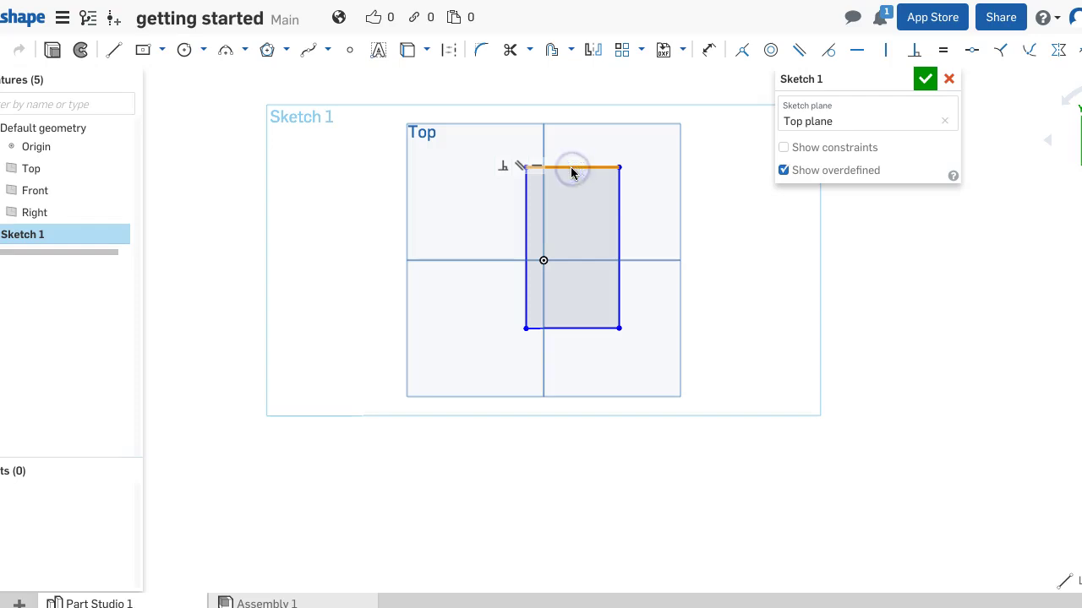
key("Delete")
left_click(525, 203)
left_click(617, 222)
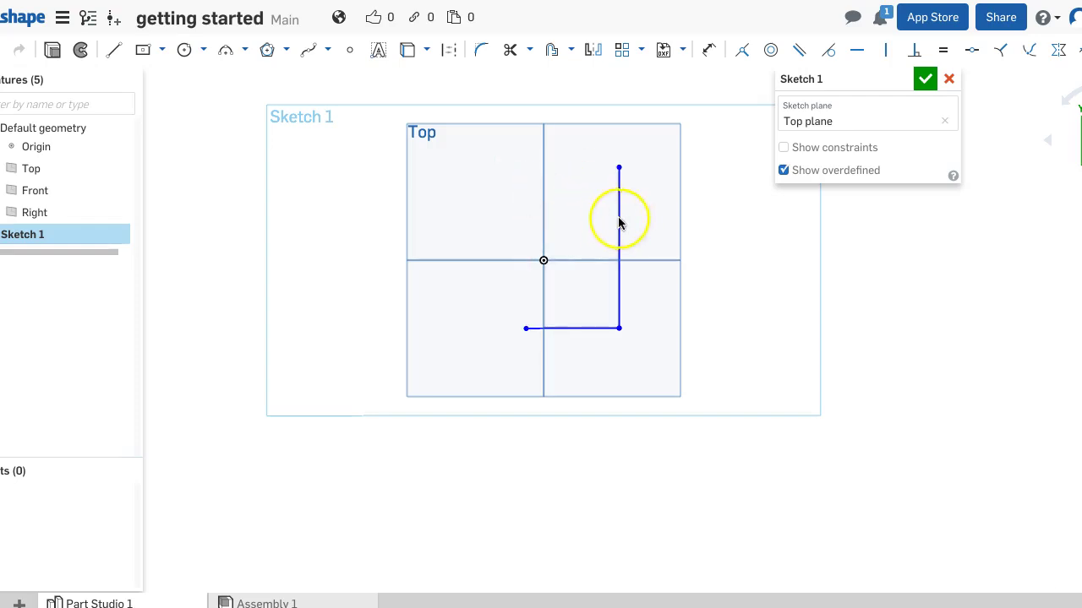
key("Delete")
left_click(582, 328)
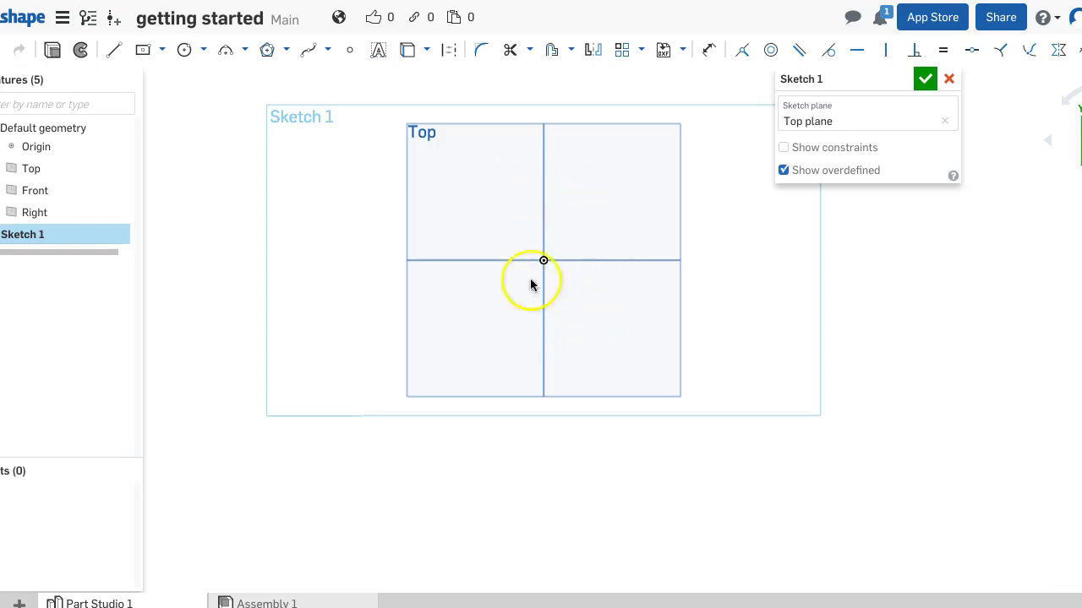
- Sketch a center point rectangle about 92 wide and 64 high, centered on the horizontal axis left of the origin
left_click(143, 49)
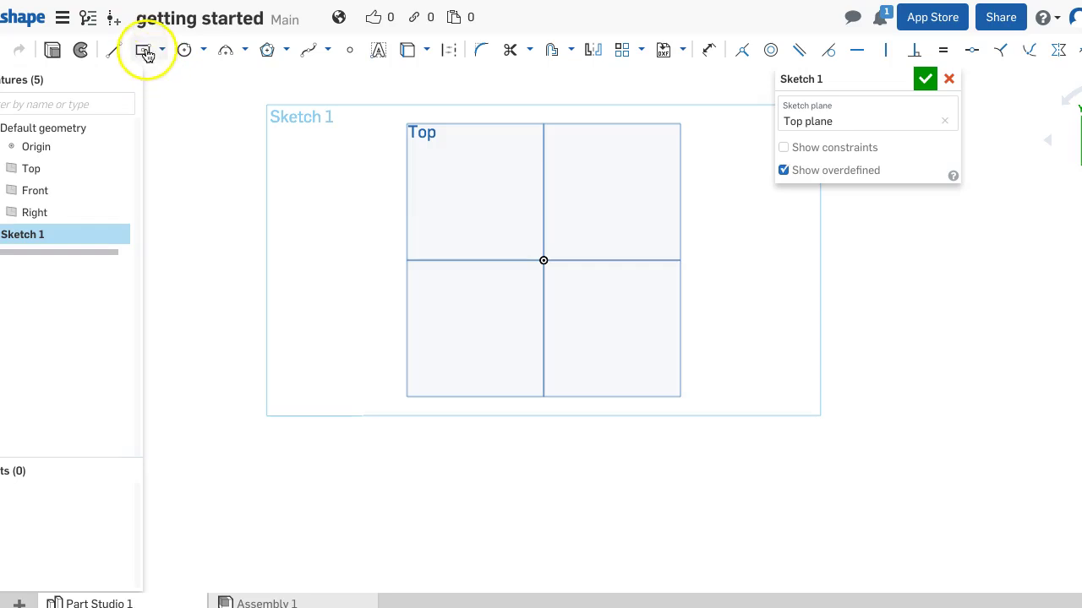
left_click(534, 262)
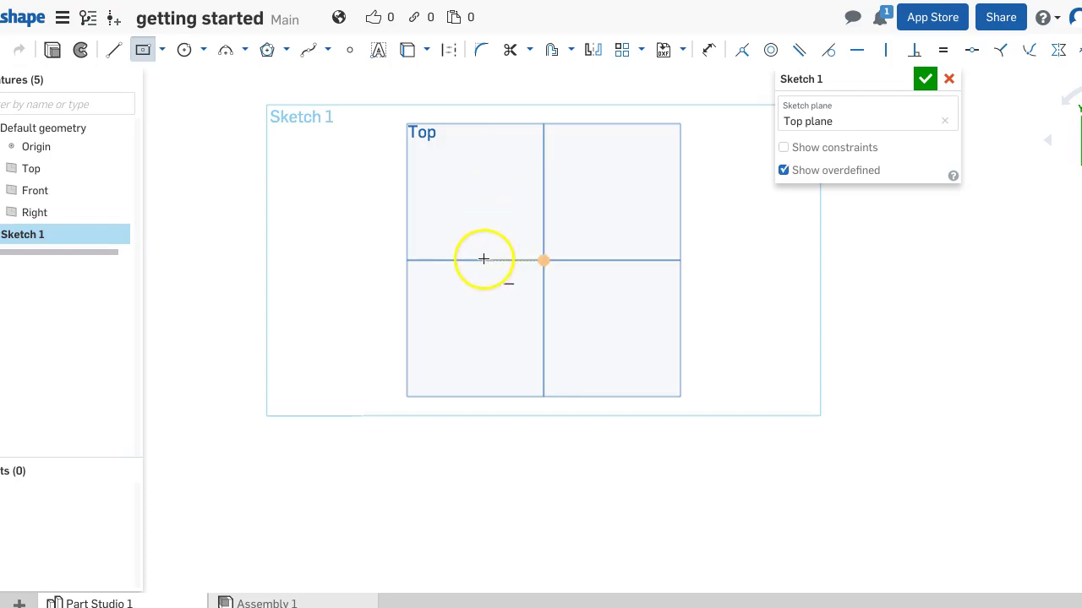
left_click(567, 202)
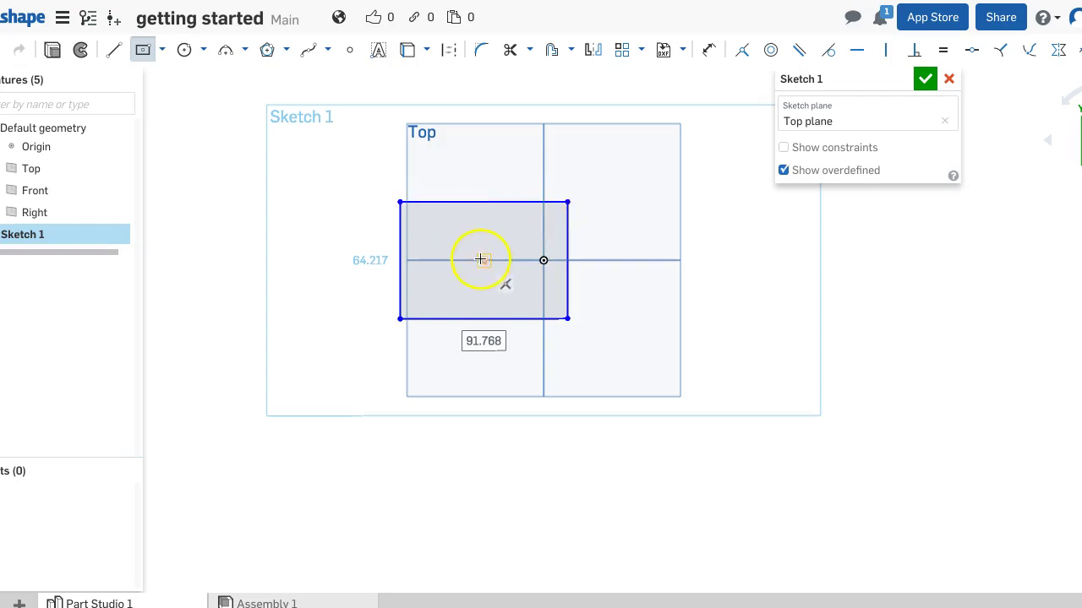
key("Escape")
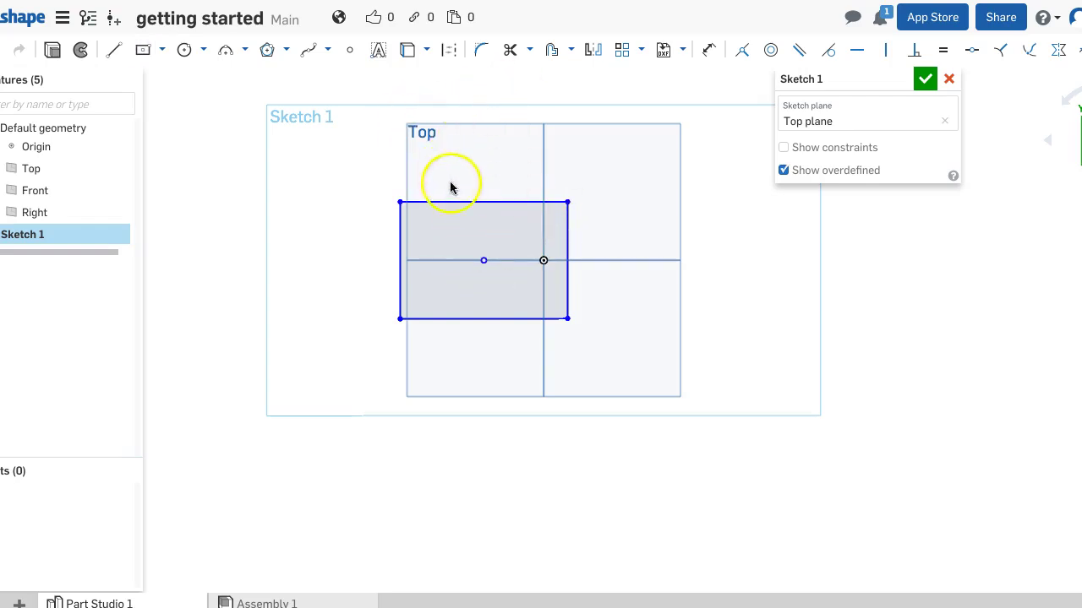
- Move the rectangle's center point onto the origin so the two coincide
left_click_drag(479, 265, 545, 266)
left_click(571, 292)
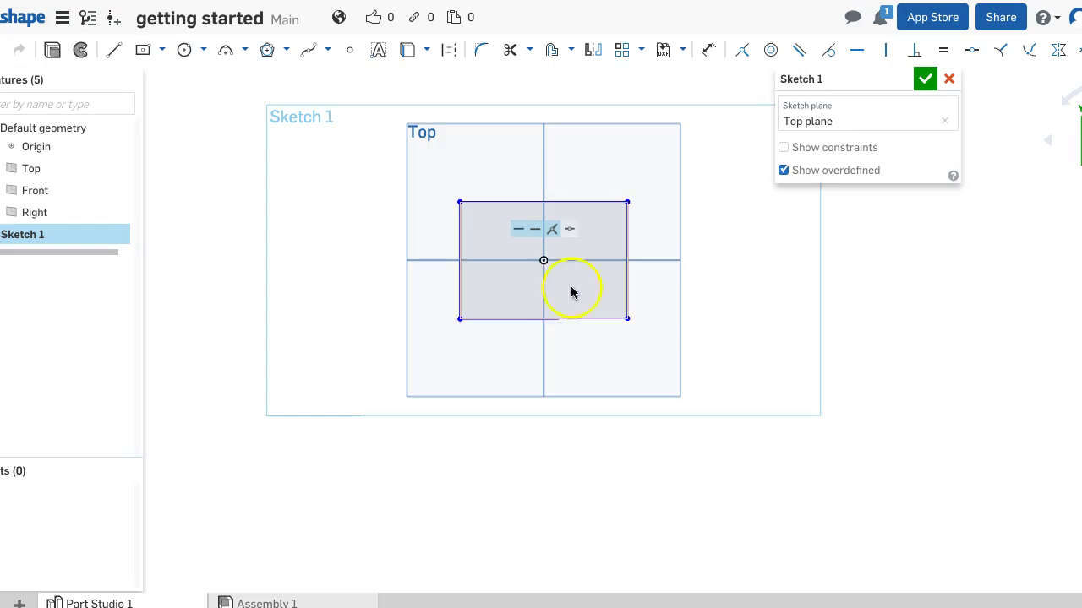
left_click(579, 252)
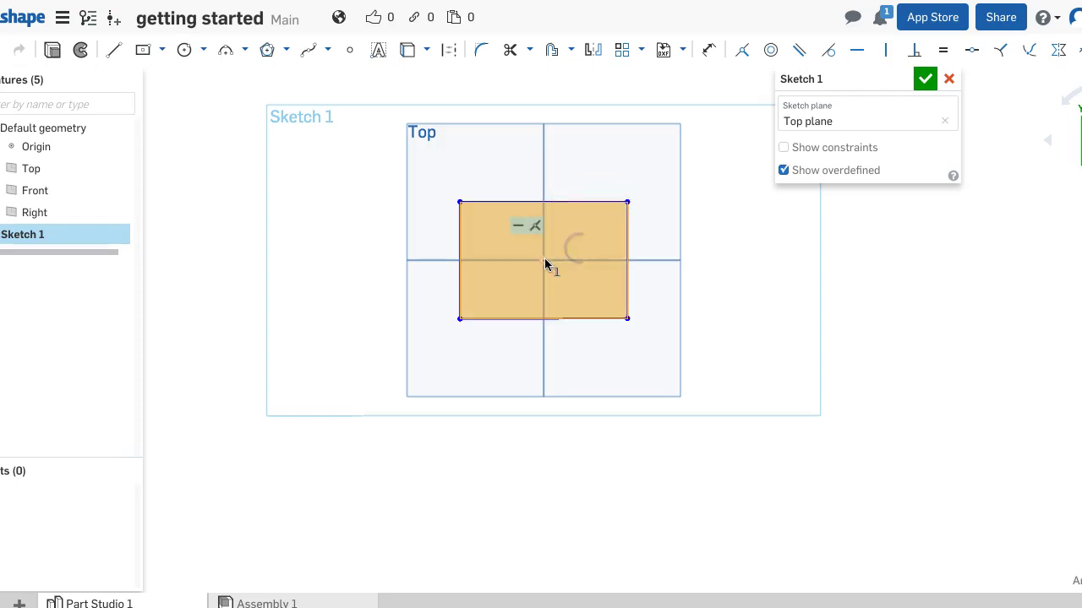
left_click(708, 267)
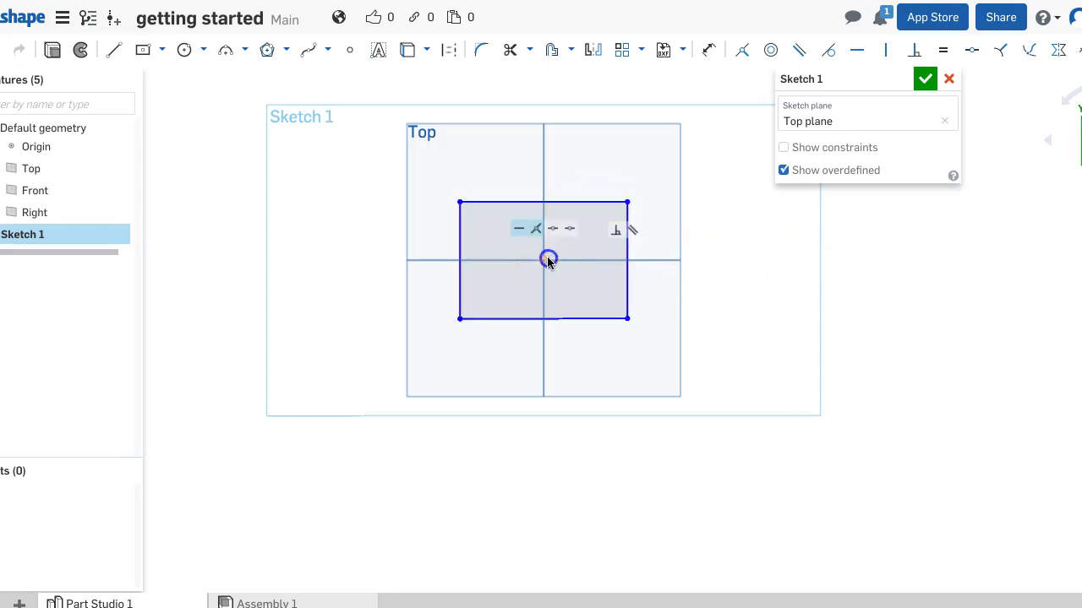
- Reshape the centered rectangle from its upper left corner until it is roughly square around the origin
left_click_drag(551, 331, 559, 516)
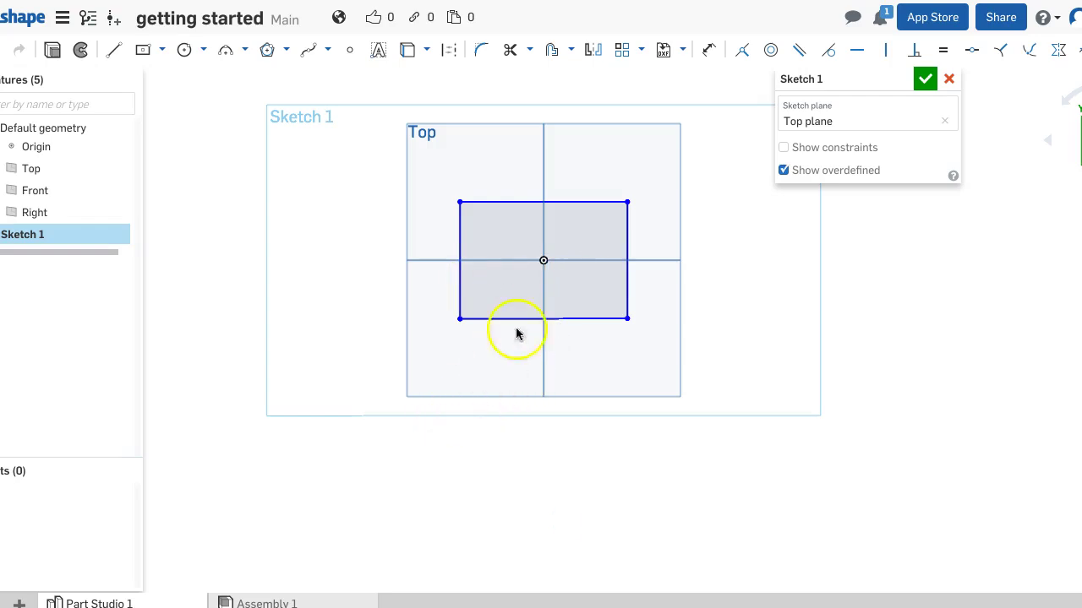
left_click_drag(483, 311, 482, 310)
left_click(341, 267)
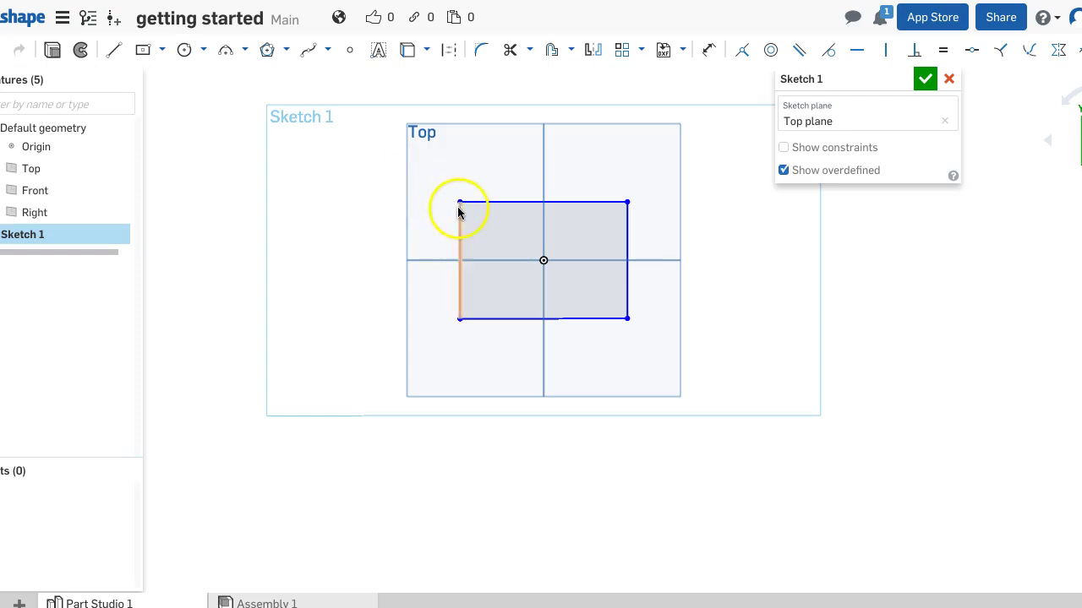
left_click_drag(432, 203, 484, 200)
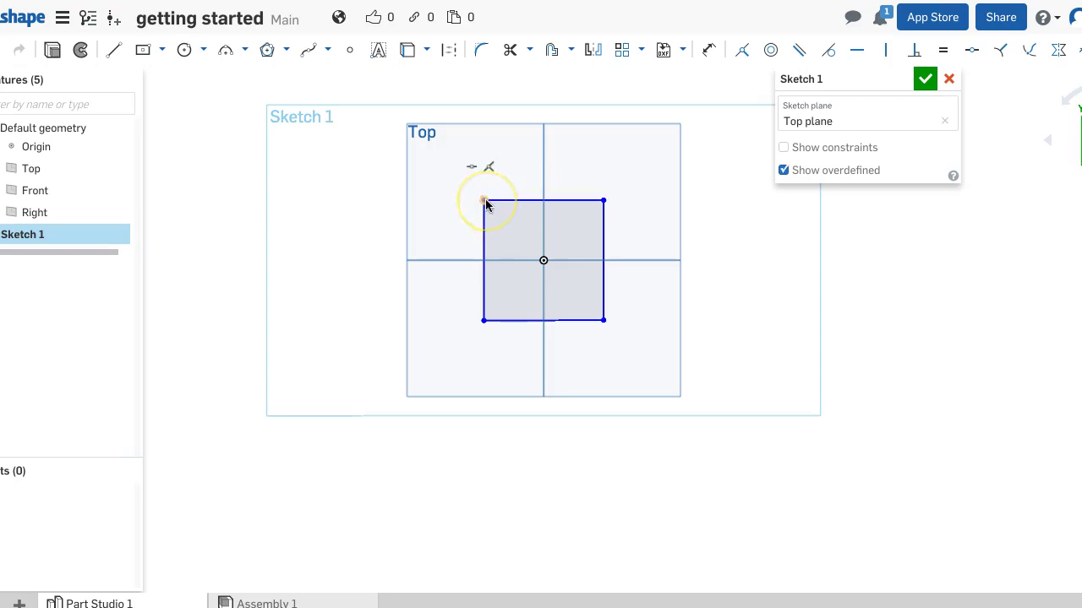
- Undo the reshaping, the move to the origin and the center point rectangle itself, leaving the sketch empty
key("ctrl+z")
key("ctrl+z")
key("ctrl+z")
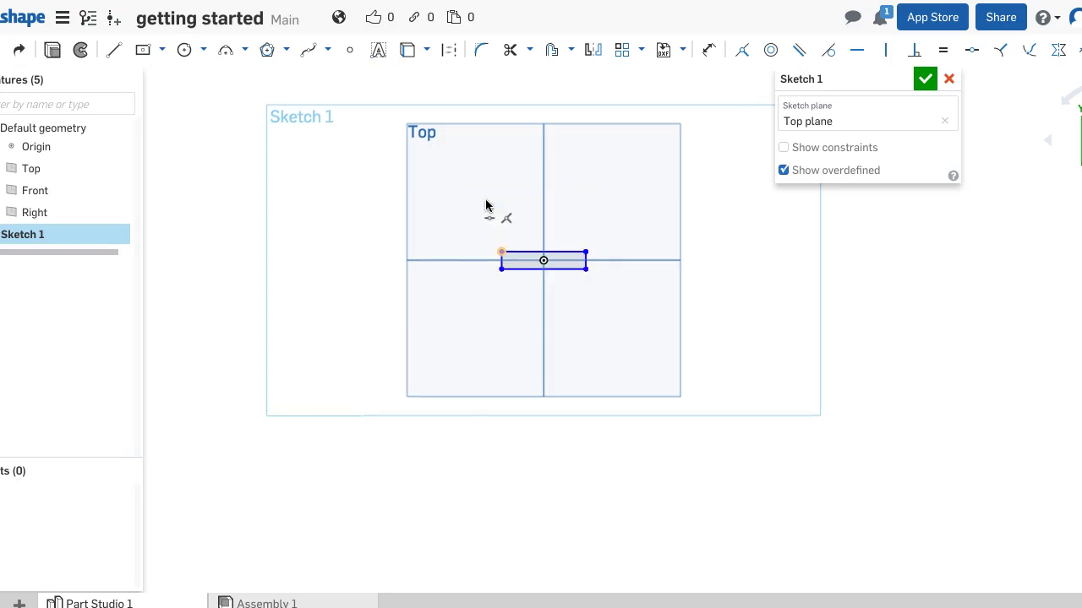
key("ctrl+z")
key("ctrl+z")
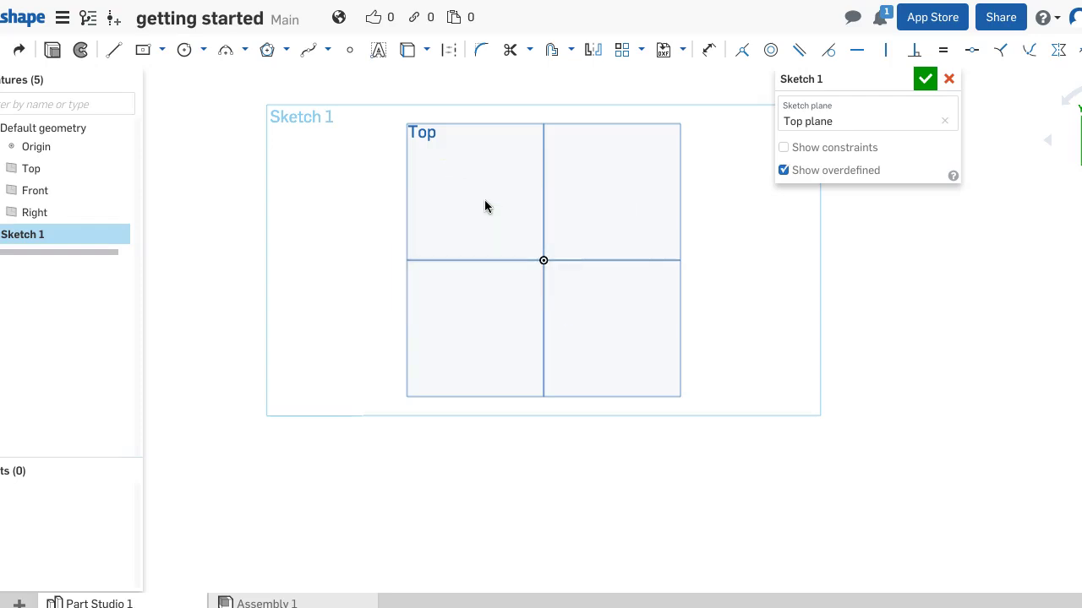
- Sketch a center point rectangle about 37 wide and 56 high, up and left of the origin, its lower edge level with the origin
left_click(145, 52)
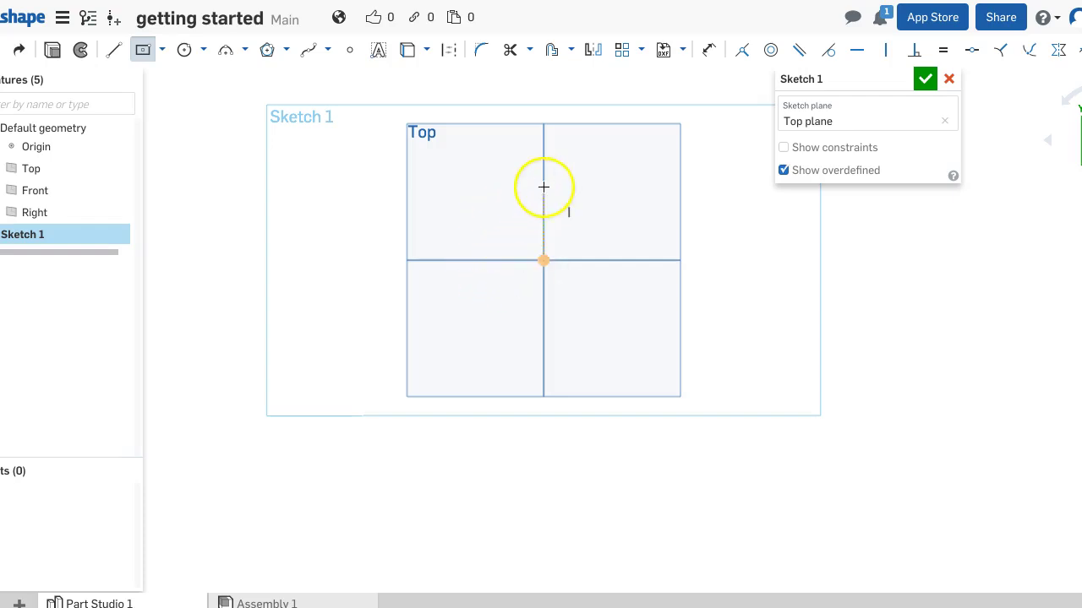
left_click(485, 210)
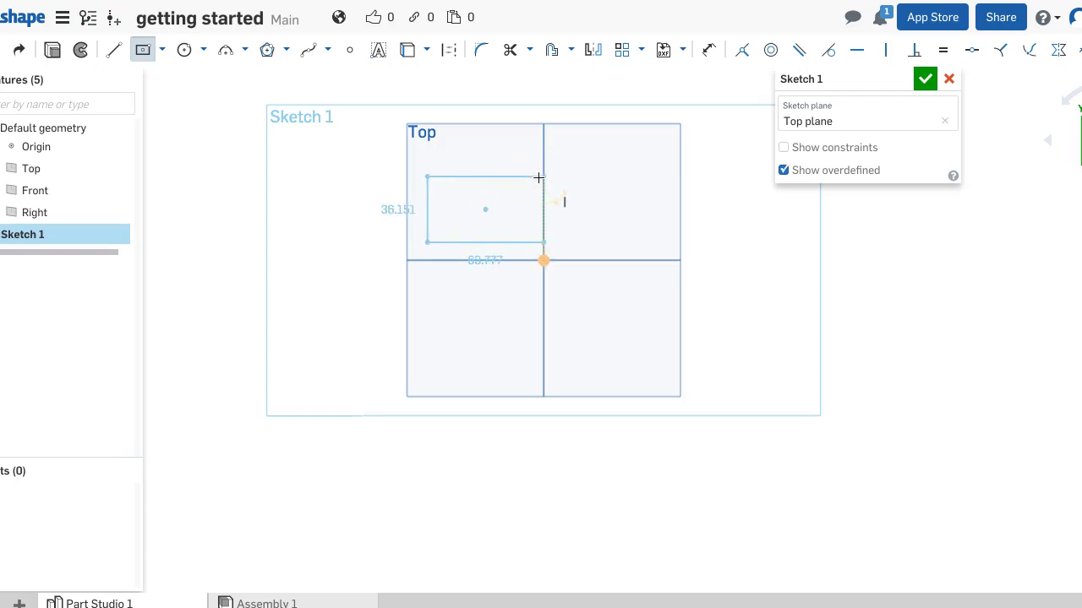
left_click(519, 260)
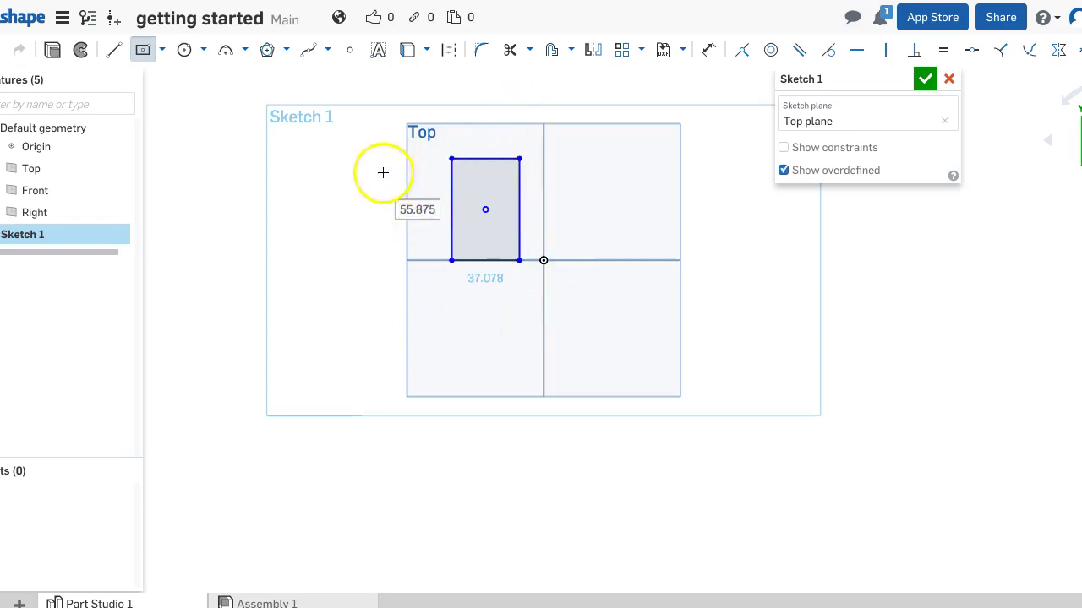
left_click(561, 198)
left_click(587, 231)
key("ctrl+z")
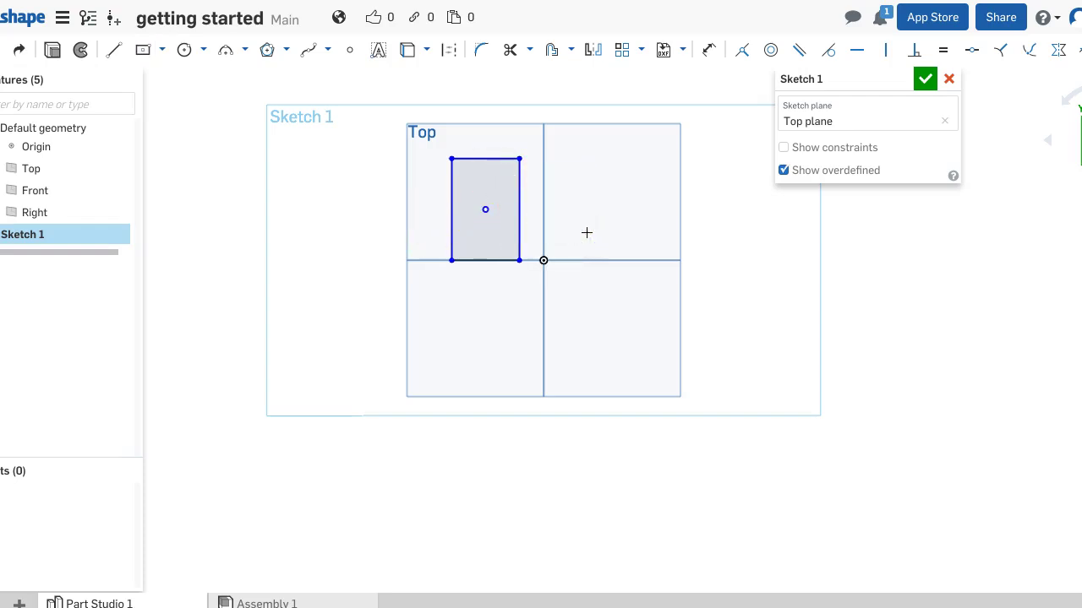
- Examine the constraints attached to the rectangle's lower edge and its corner near the origin
left_click(493, 262)
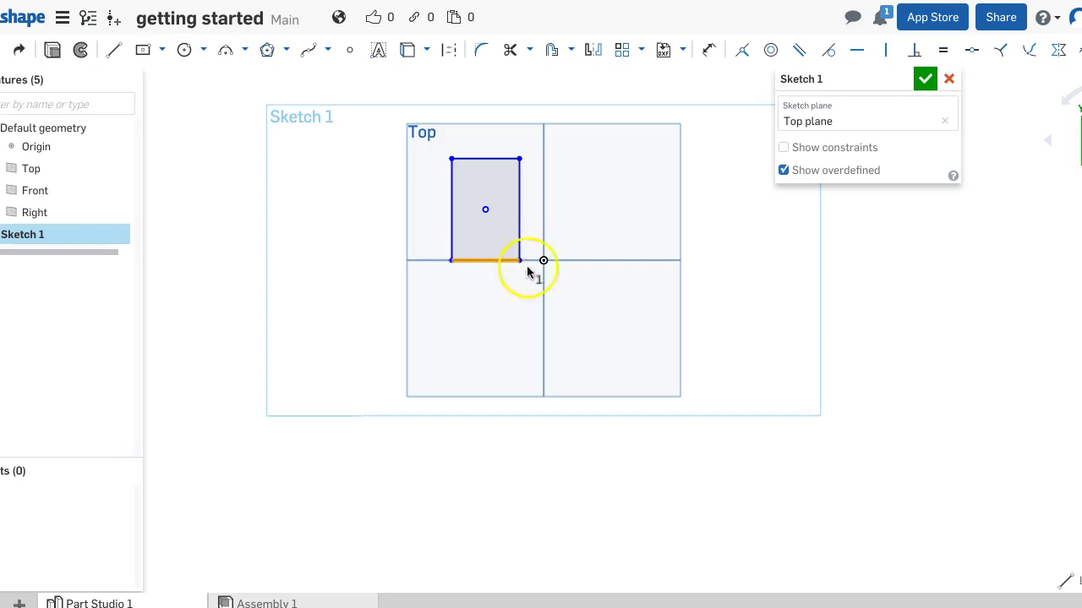
left_click(467, 350)
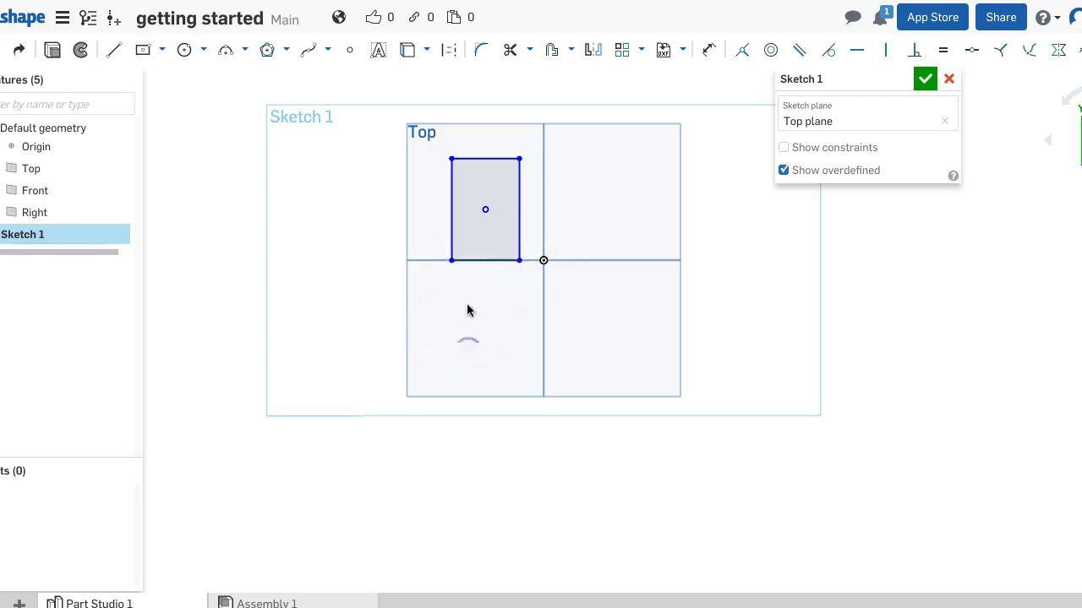
mouse_move(491, 297)
left_mouse_down()
mouse_move(507, 262)
mouse_move(534, 254)
mouse_move(526, 234)
mouse_move(504, 272)
left_mouse_up()
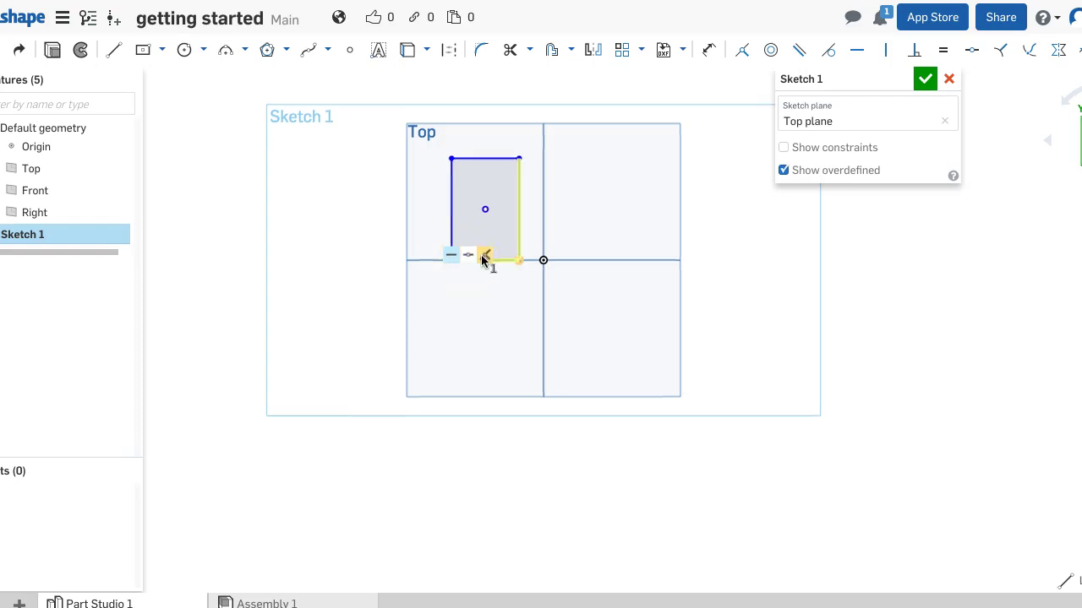
left_click(485, 257)
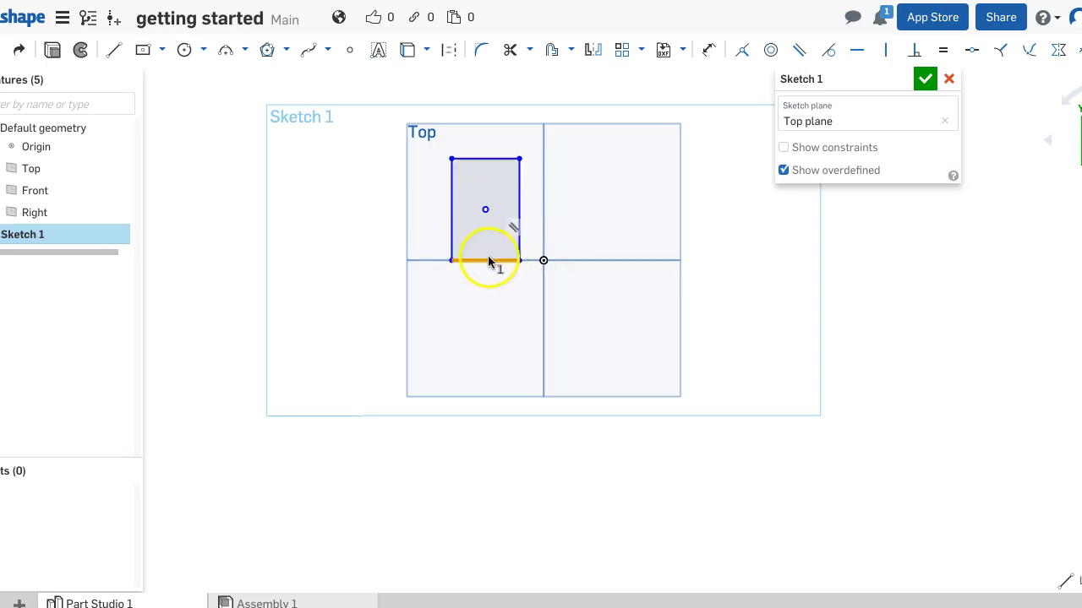
left_click(487, 261)
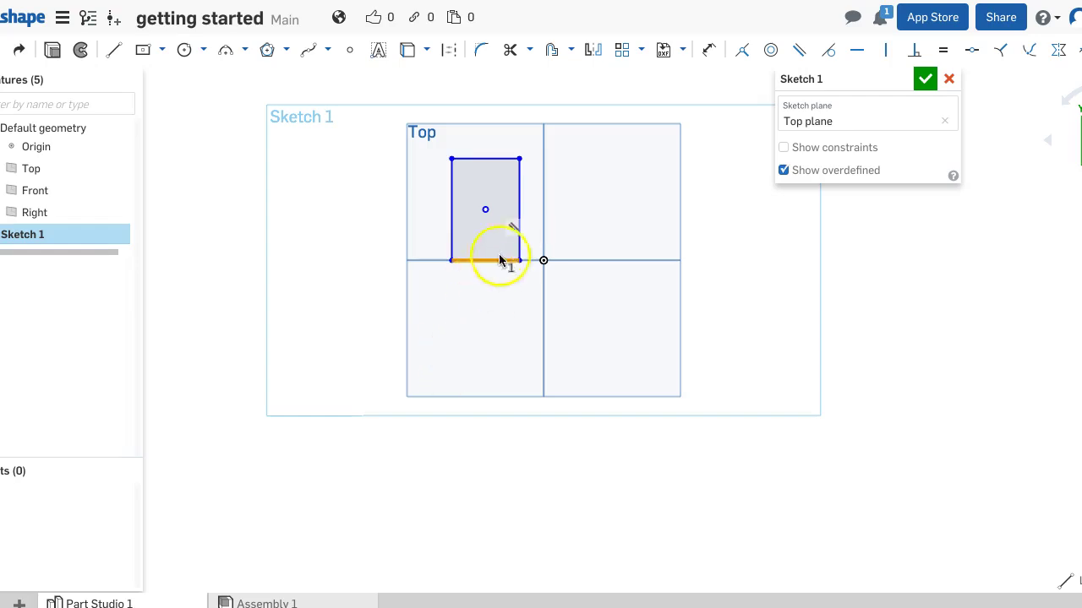
- Show the sketch constraints and delete the horizontal constraint tying the rectangle's lower corner to the origin
left_click(783, 147)
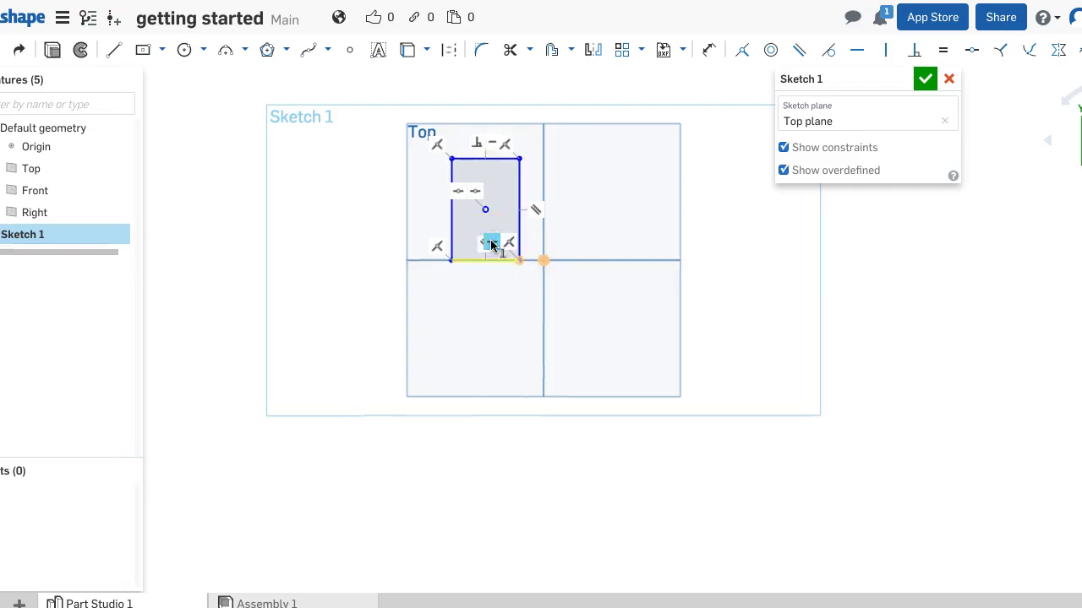
key("Delete")
left_click(503, 212)
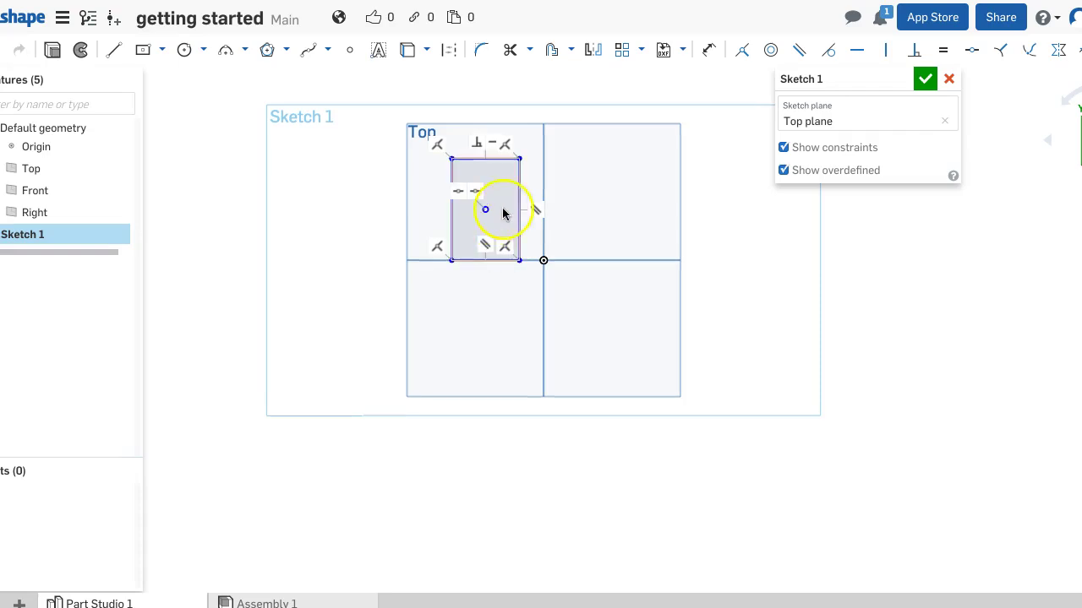
- Hide the sketch constraints and move the rectangle's center point onto the origin
left_click(784, 148)
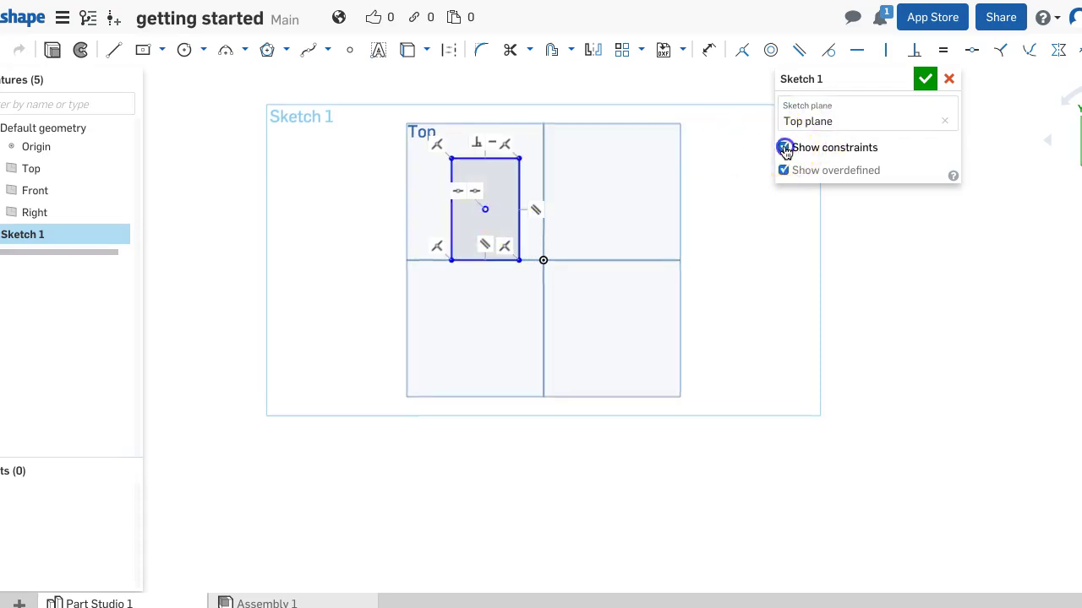
mouse_move(487, 214)
left_mouse_down()
mouse_move(472, 197)
mouse_move(500, 292)
mouse_move(545, 247)
mouse_move(539, 223)
mouse_move(515, 224)
mouse_move(526, 277)
mouse_move(541, 219)
mouse_move(563, 244)
mouse_move(574, 237)
mouse_move(563, 183)
mouse_move(521, 225)
mouse_move(542, 263)
left_mouse_up()
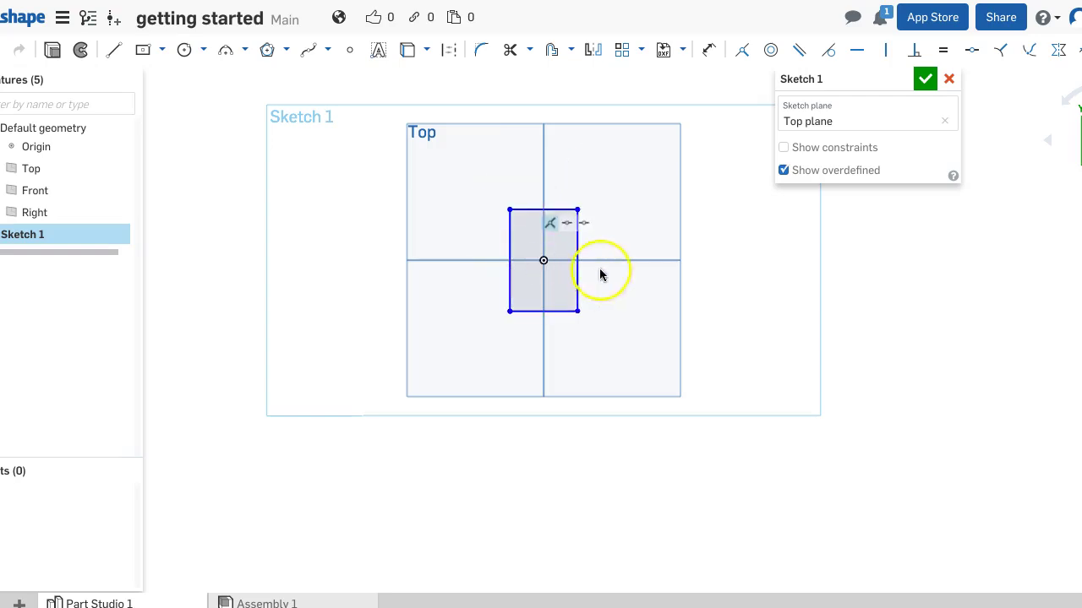
- Show the sketch constraints again and delete the two midpoint constraints at the rectangle's center
left_click(785, 148)
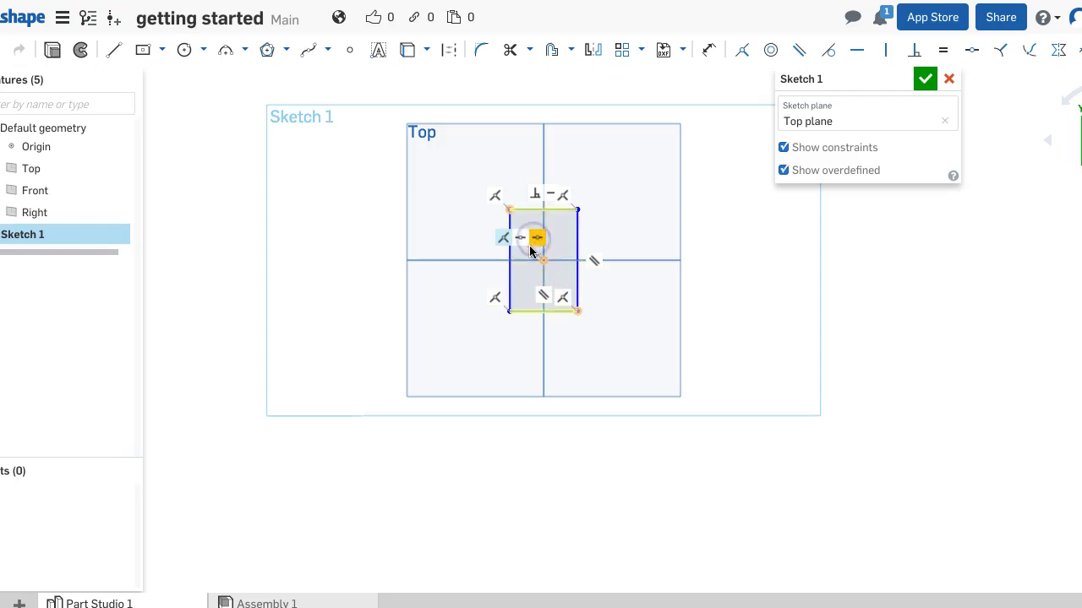
left_click(520, 238)
left_click(509, 264)
left_click(593, 236)
left_click(539, 250)
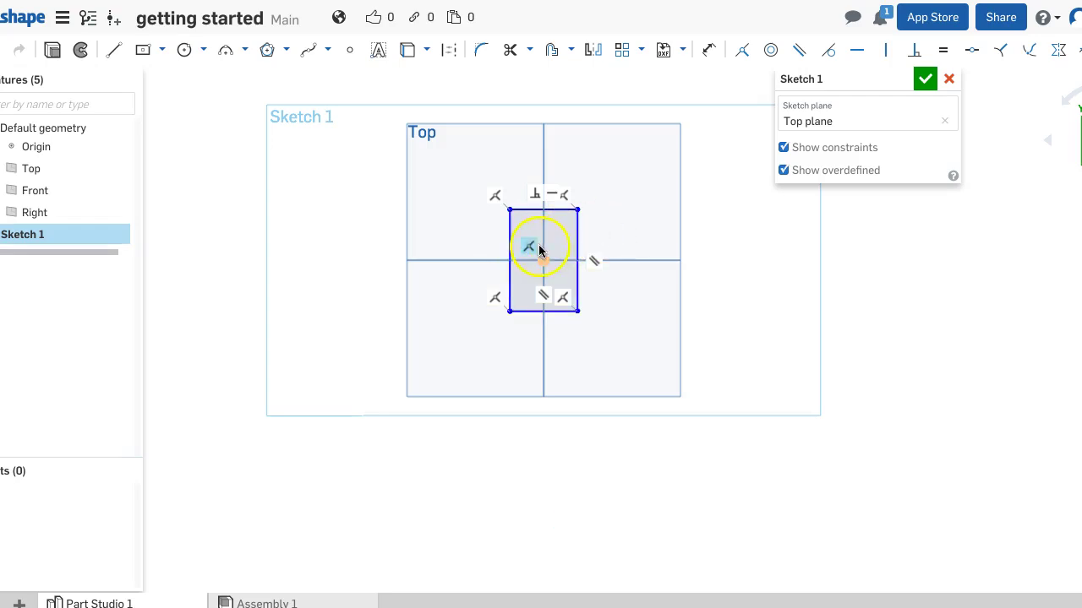
- Move the detached center point off the origin, and undo the move together with the midpoint constraint deletions
left_click_drag(545, 260, 598, 237)
mouse_move(566, 198)
left_mouse_down()
mouse_move(568, 223)
mouse_move(594, 166)
mouse_move(553, 240)
mouse_move(567, 194)
mouse_move(564, 238)
mouse_move(572, 198)
left_mouse_up()
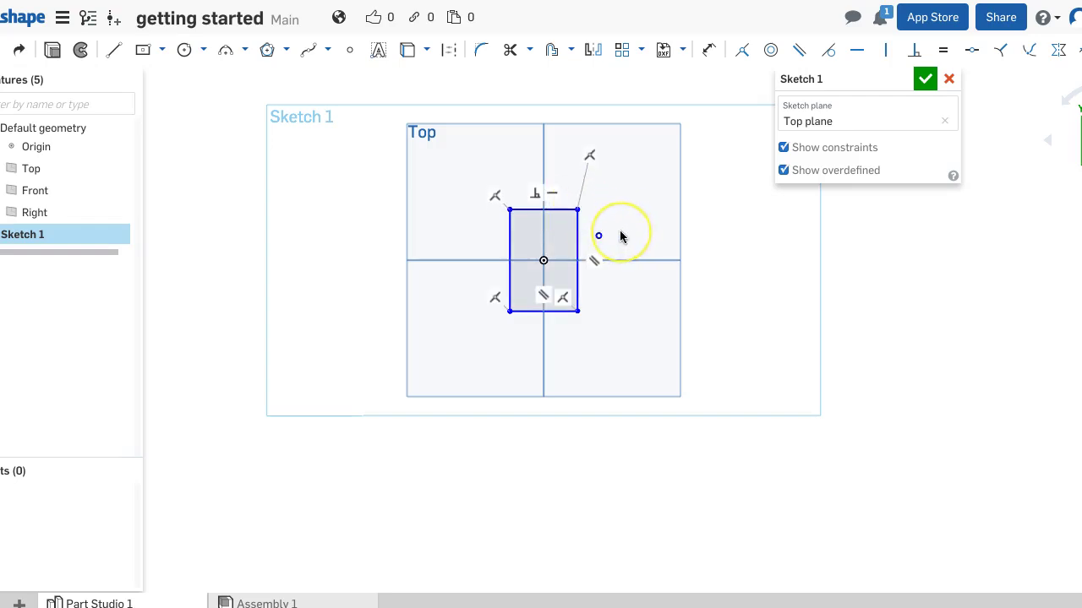
left_click(556, 227)
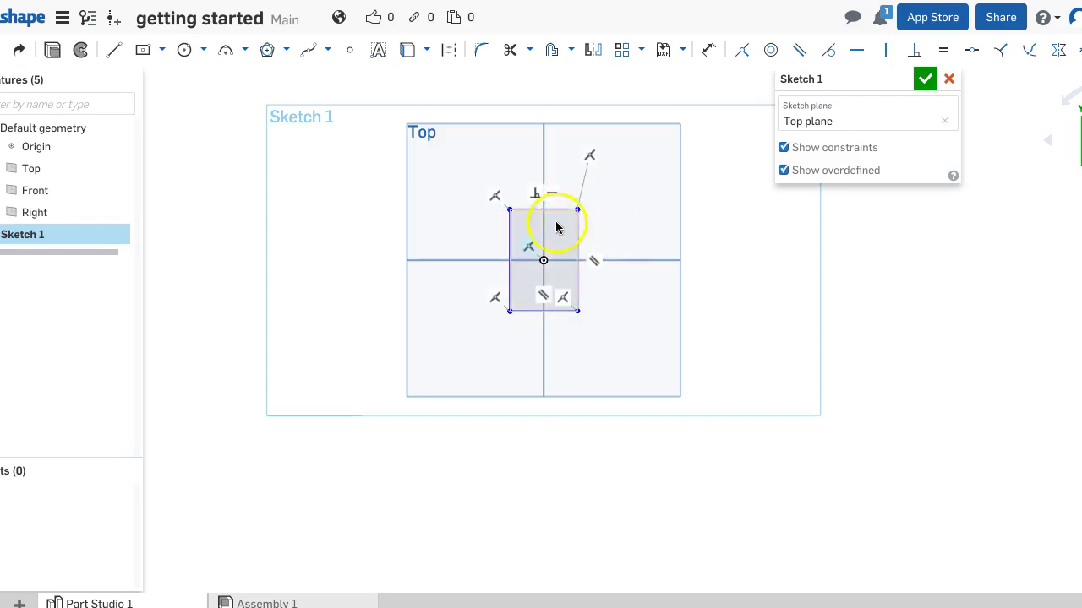
left_click(578, 210)
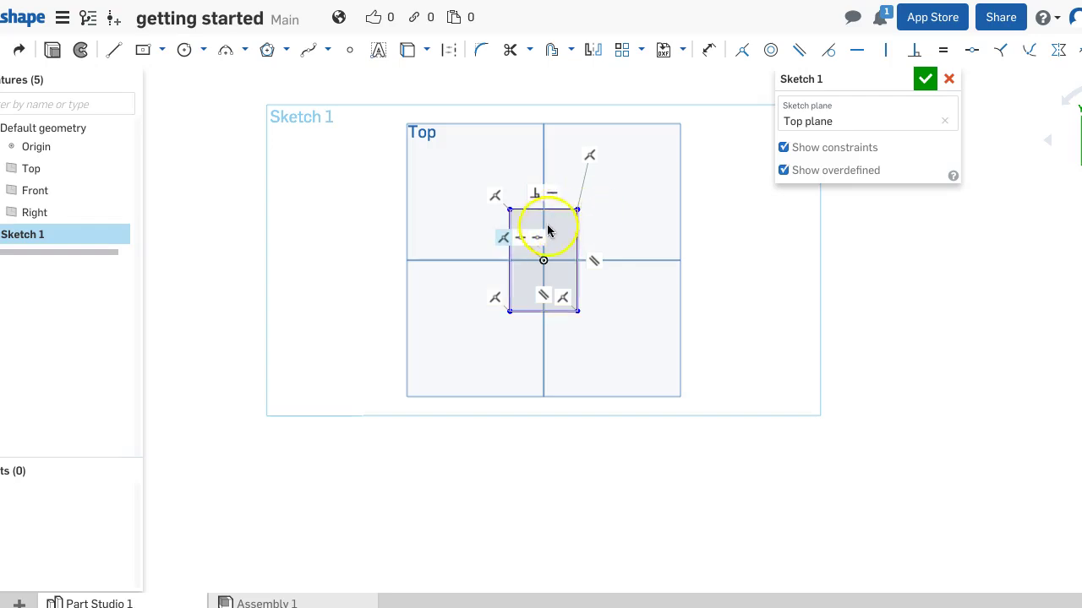
- Delete the coincident constraint at the rectangle's center, stretch the rectangle taller by its upper edge and move its center point back onto the origin
left_click(501, 241)
key("Delete")
left_click_drag(555, 208, 563, 182)
mouse_move(544, 247)
left_mouse_down()
mouse_move(487, 245)
mouse_move(516, 227)
mouse_move(603, 225)
mouse_move(595, 246)
mouse_move(618, 221)
mouse_move(601, 186)
mouse_move(572, 177)
mouse_move(541, 191)
mouse_move(517, 268)
mouse_move(544, 278)
mouse_move(545, 262)
left_mouse_up()
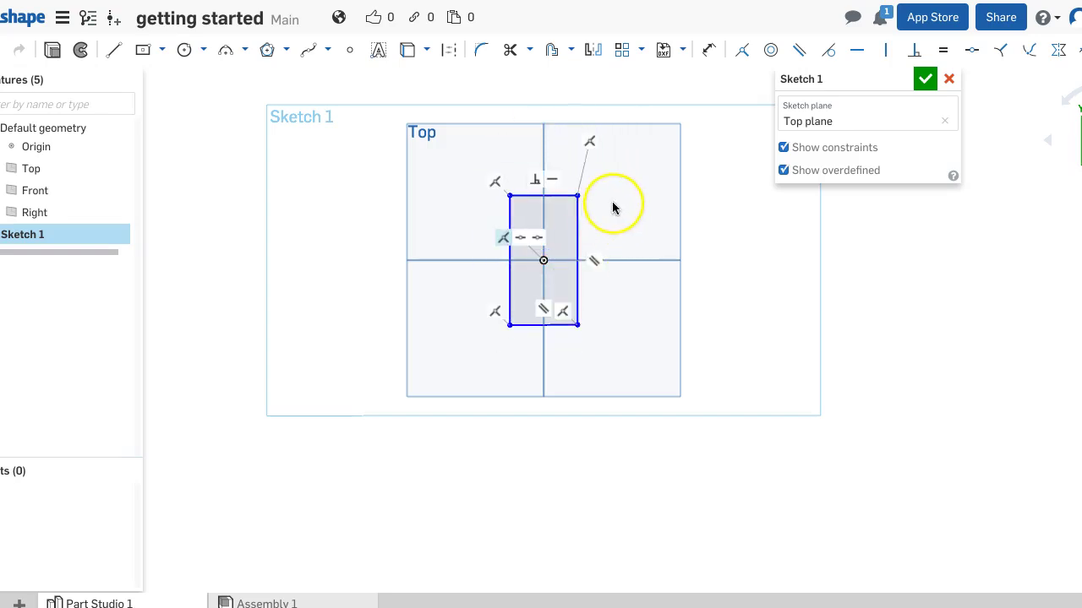
- Hide the sketch constraints and dimension the rectangle's vertical side as 100 mm
left_click(785, 148)
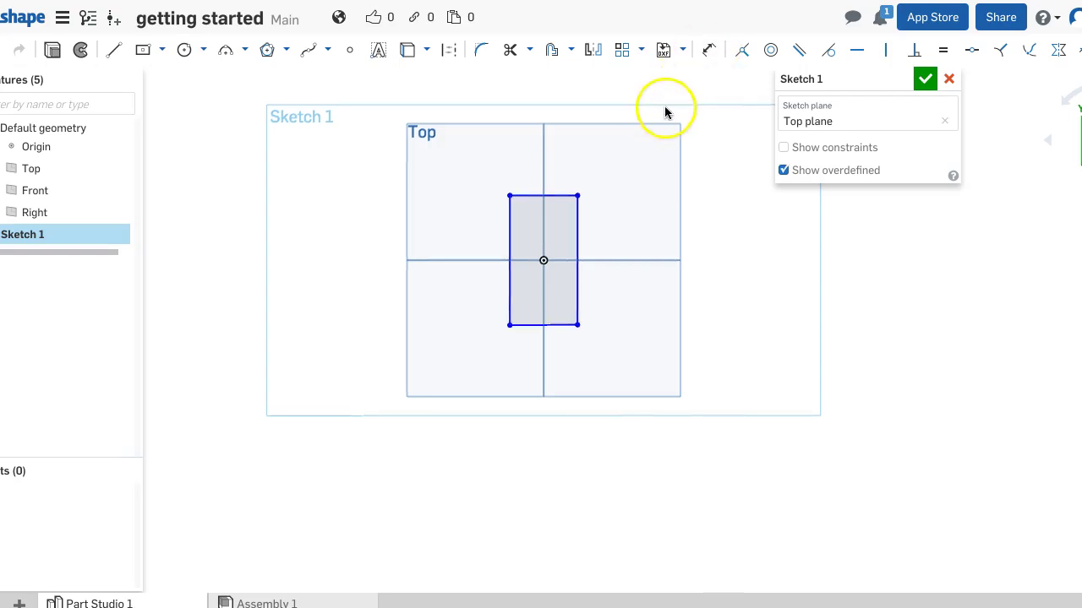
left_click(709, 49)
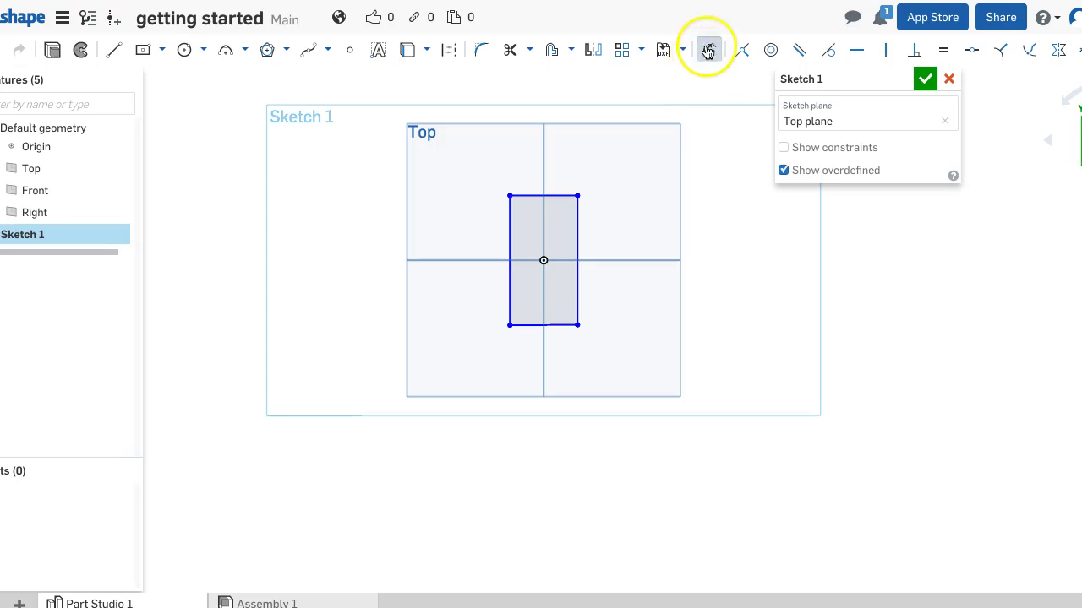
left_click(577, 234)
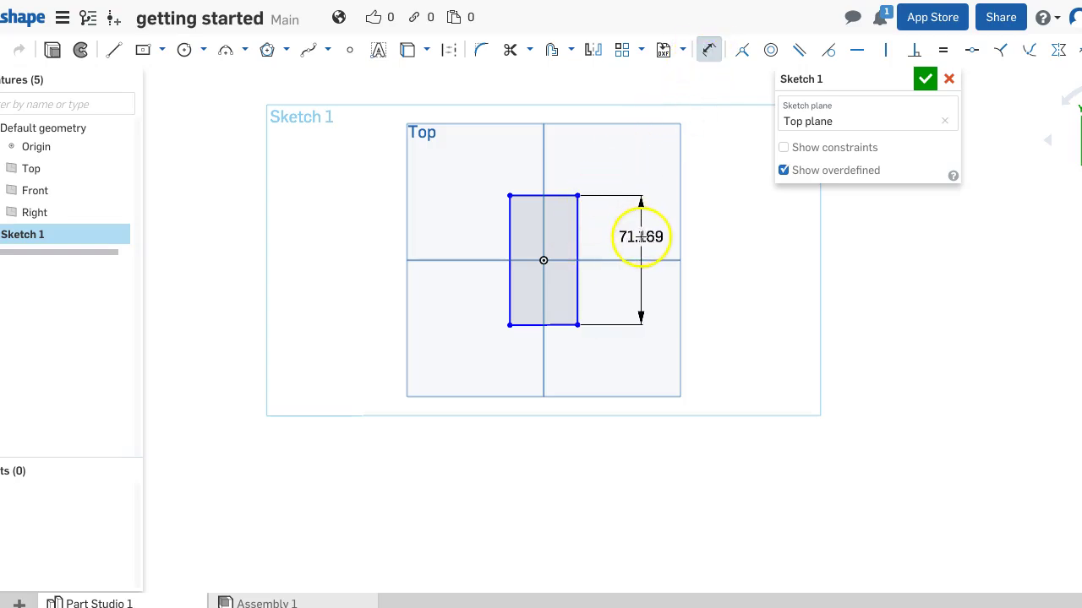
left_click(641, 237)
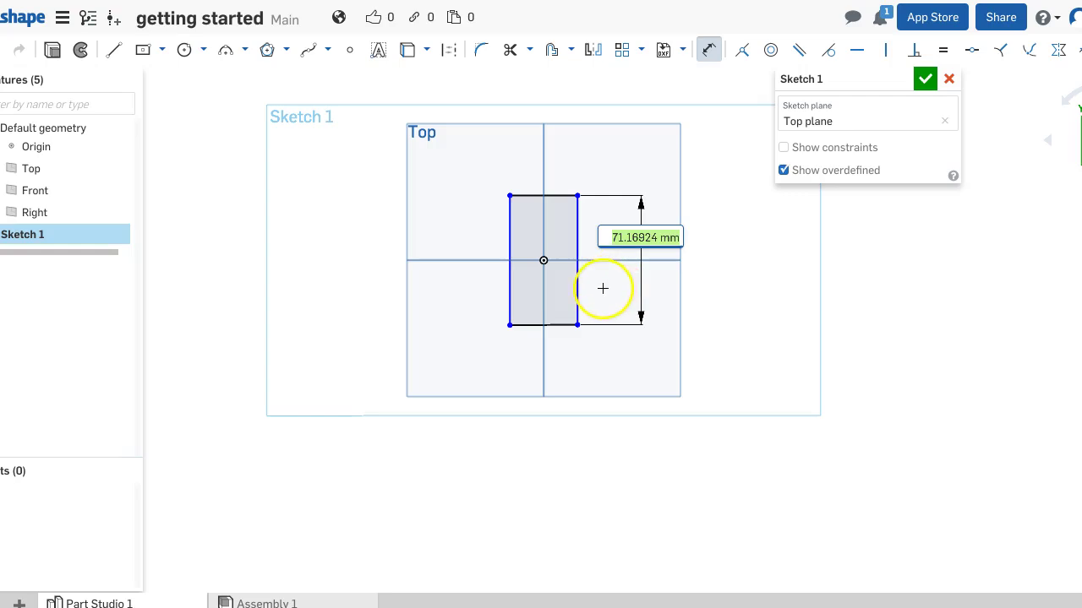
type("100")
key("Return")
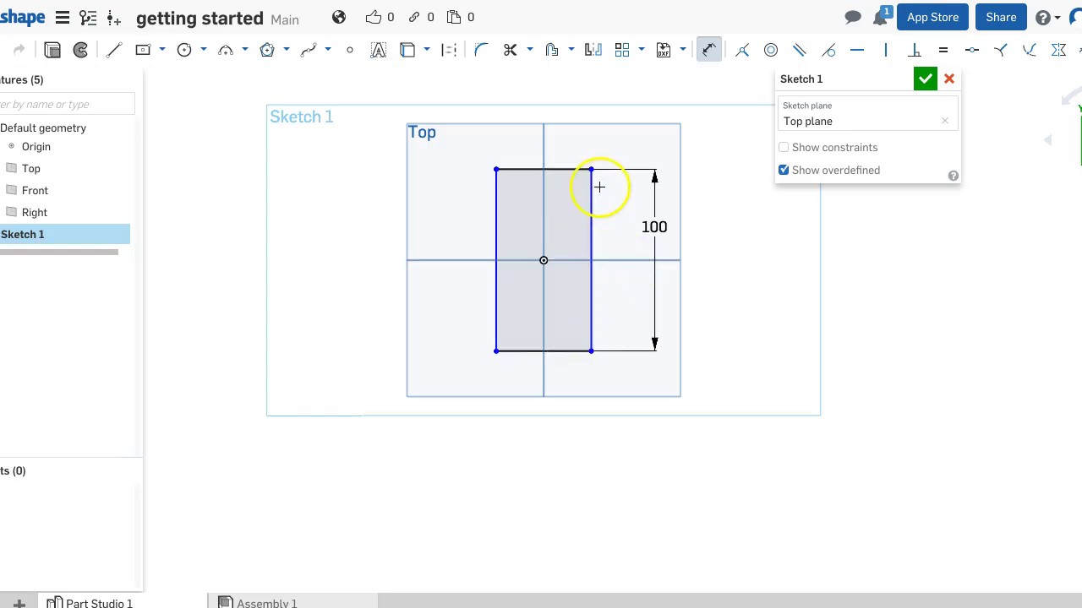
- Dimension the distance between the rectangle's two vertical sides as 50 mm
left_click(590, 227)
left_click(496, 237)
left_click(549, 139)
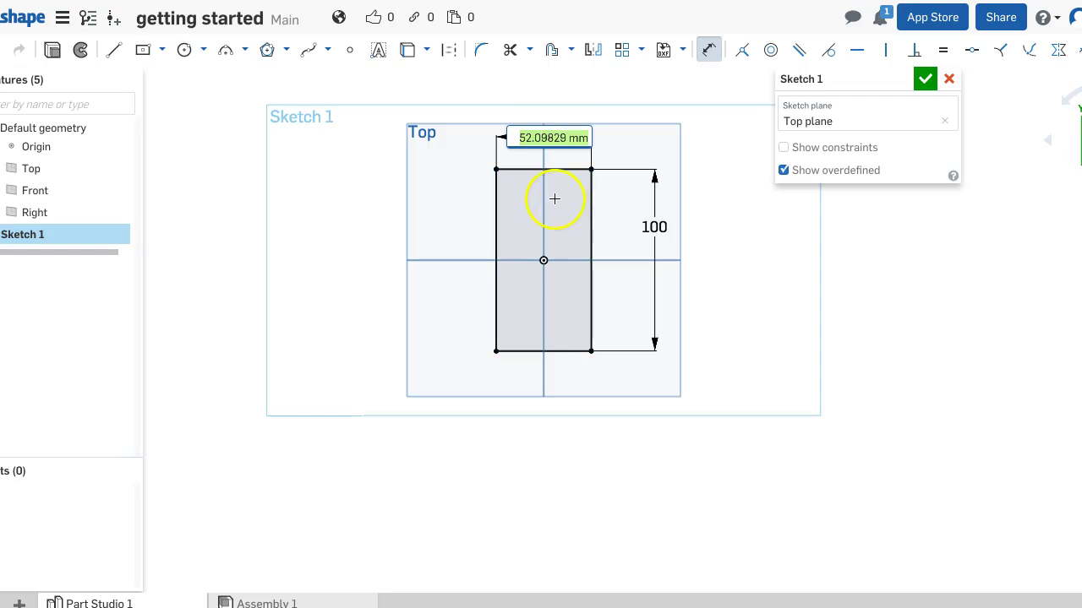
type("50")
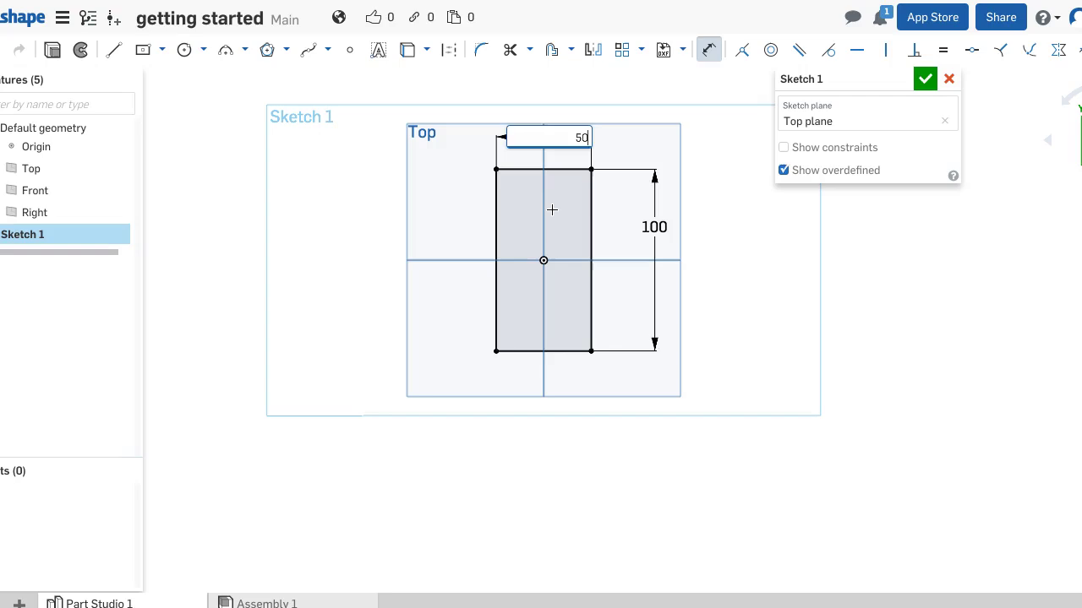
key("Return")
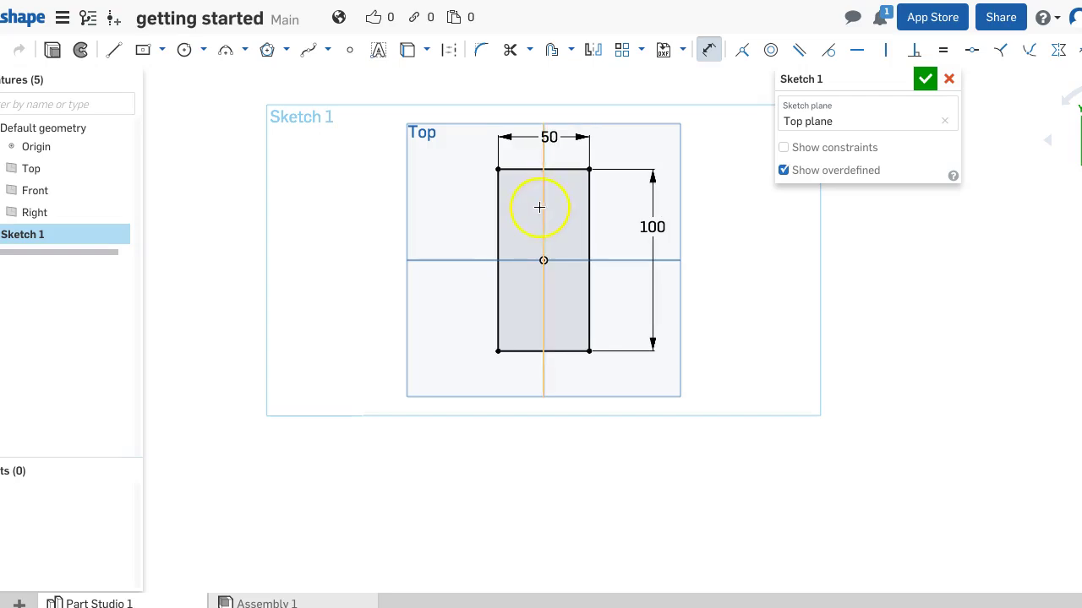
- Add an angle dimension between the rectangle's upper edge and right side, accepting the proposed value
left_click(588, 209)
left_click(572, 170)
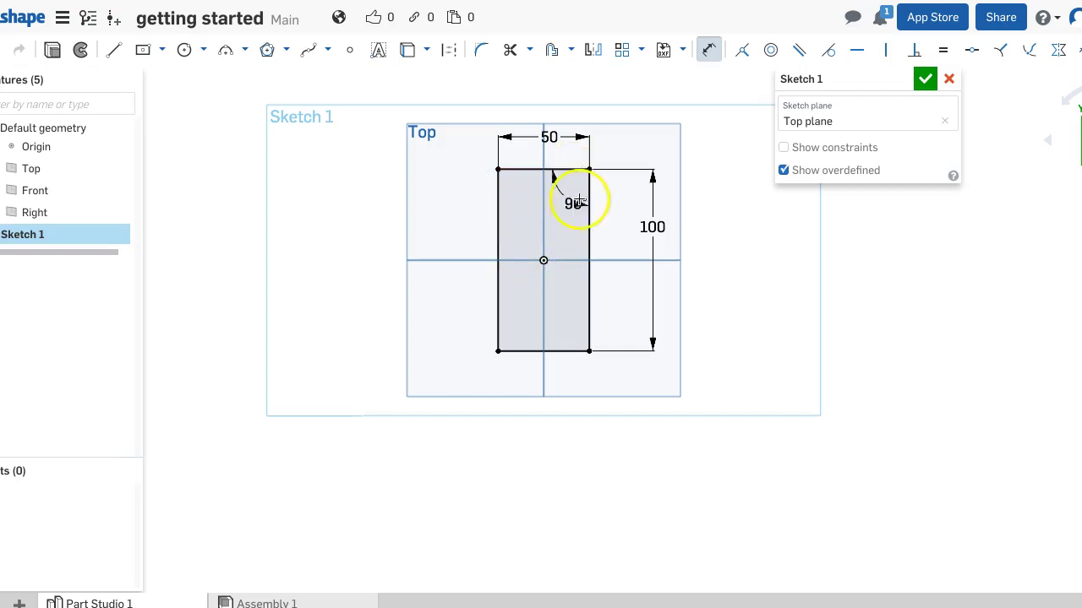
left_click(479, 279)
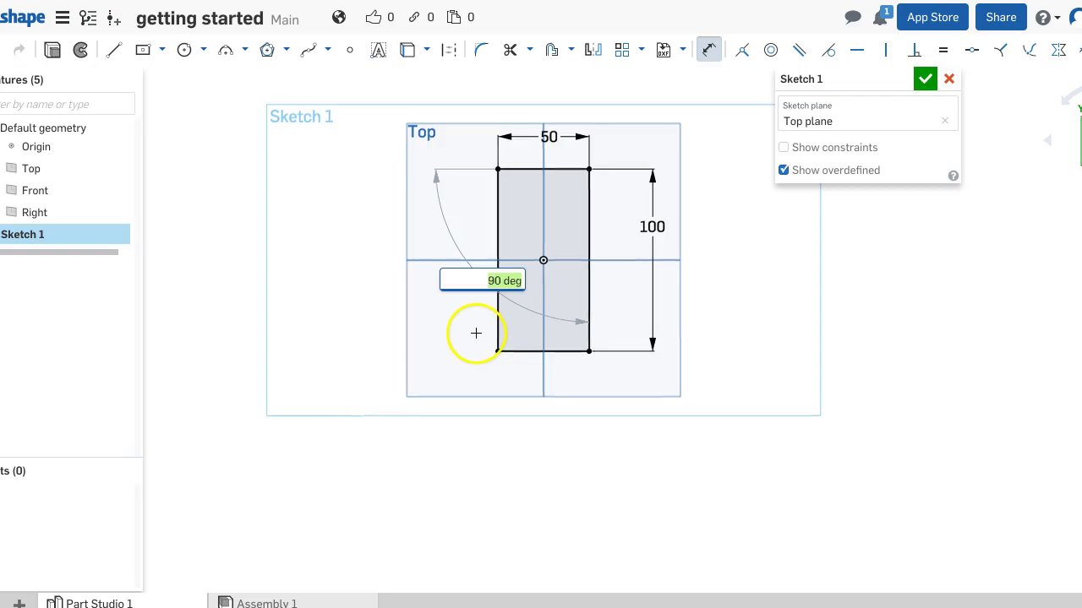
key("Return")
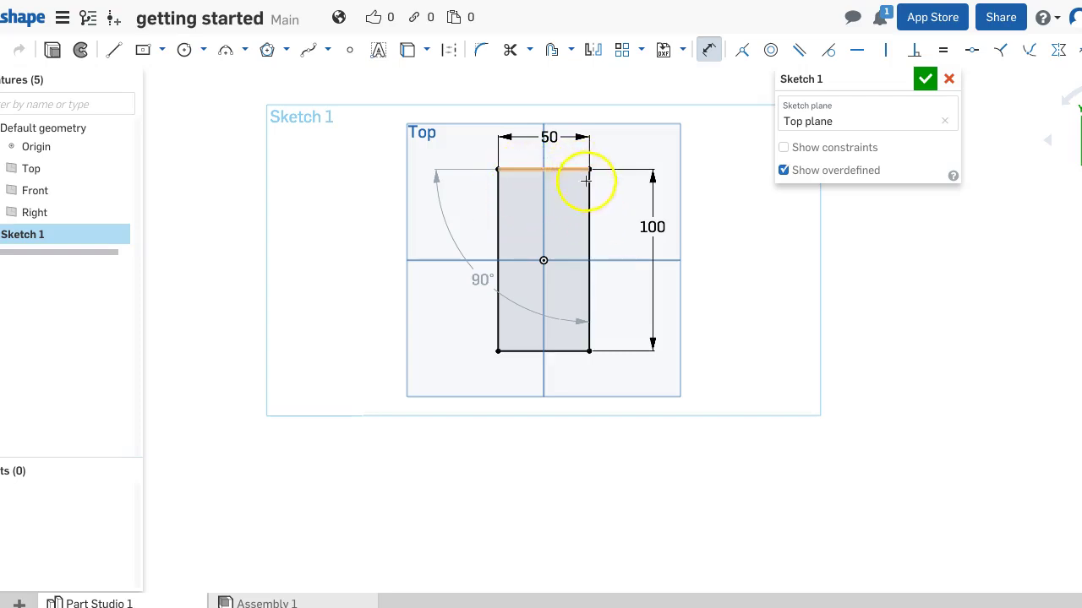
- Delete the angle dimension from the rectangle
left_click(486, 280)
left_click(482, 279)
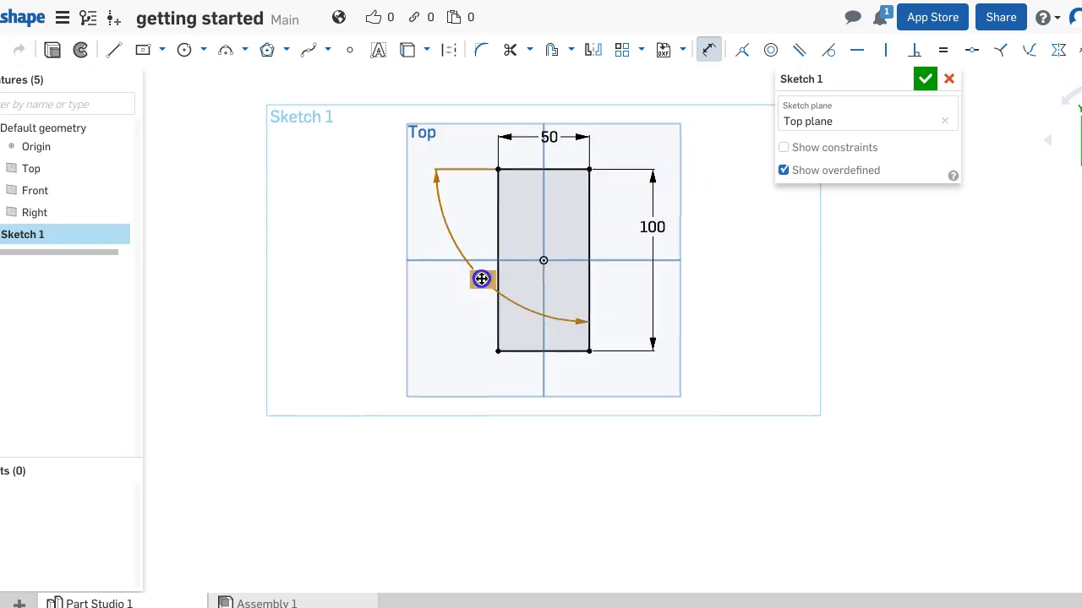
left_click(482, 287)
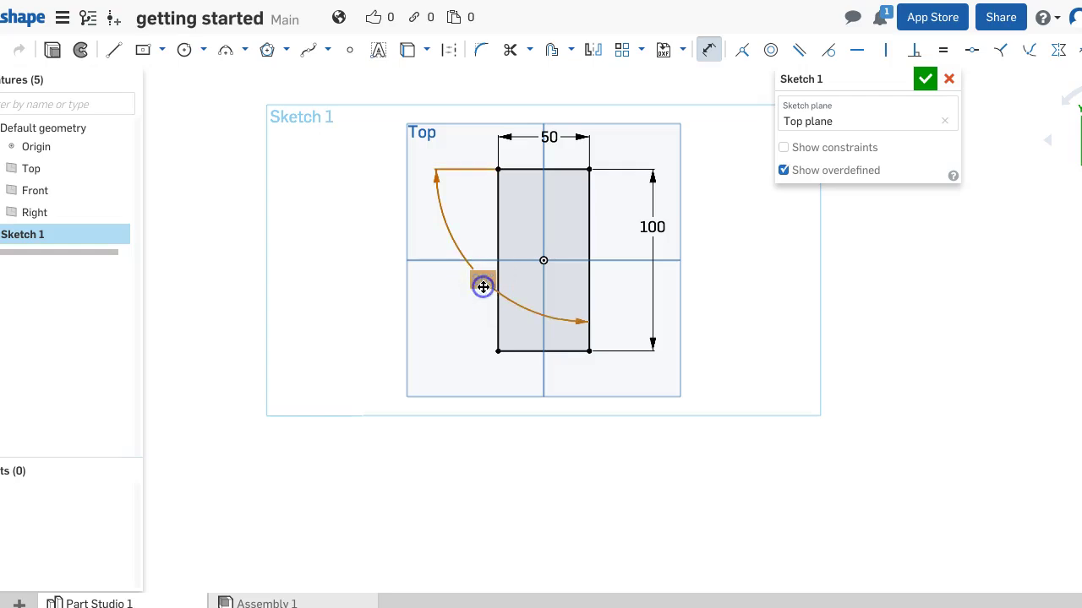
left_click(484, 280)
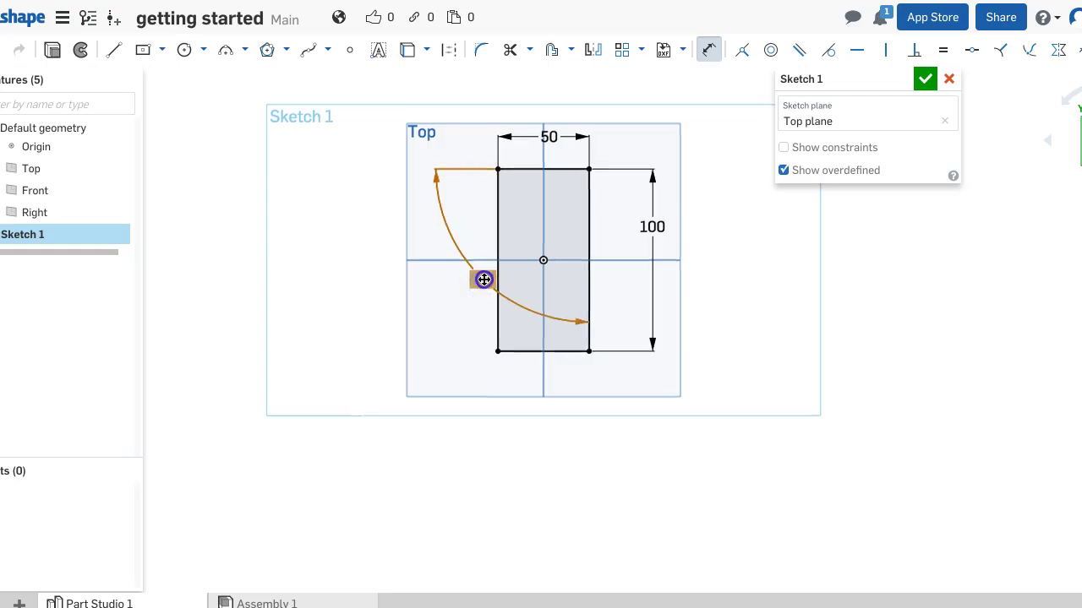
key("Delete")
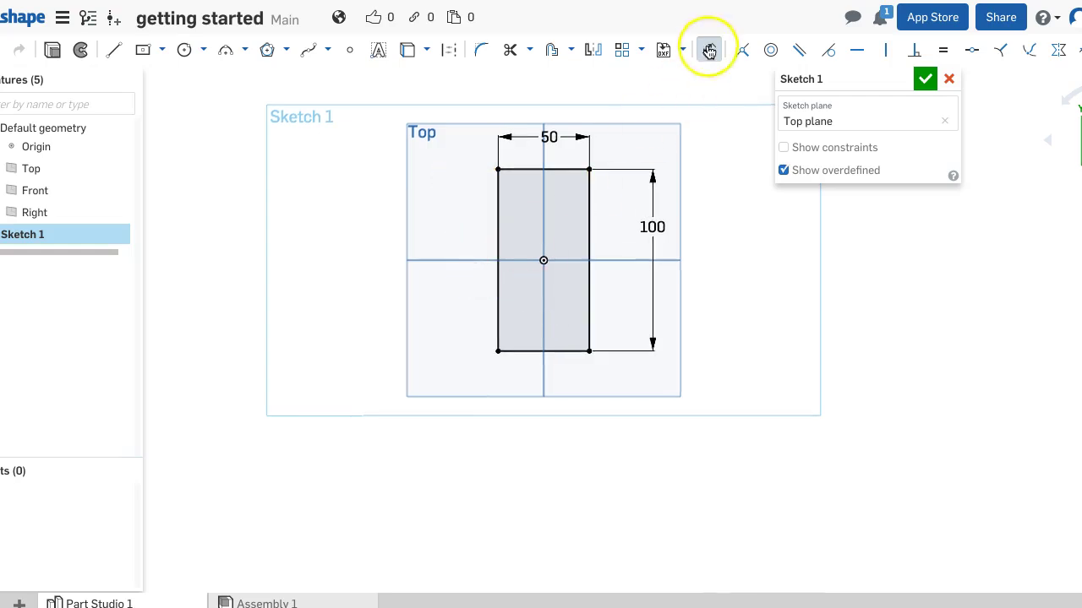
- Try to dimension the angle between the rectangle's upper edge and right side as 85 degrees, and delete that angle dimension
left_click(567, 172)
left_click(591, 208)
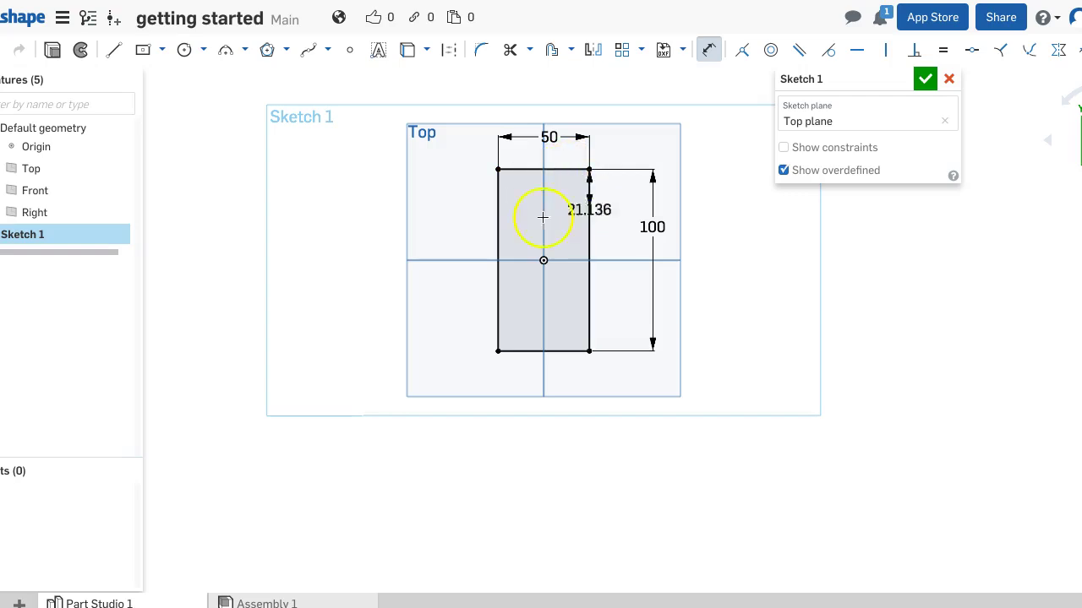
left_click(424, 236)
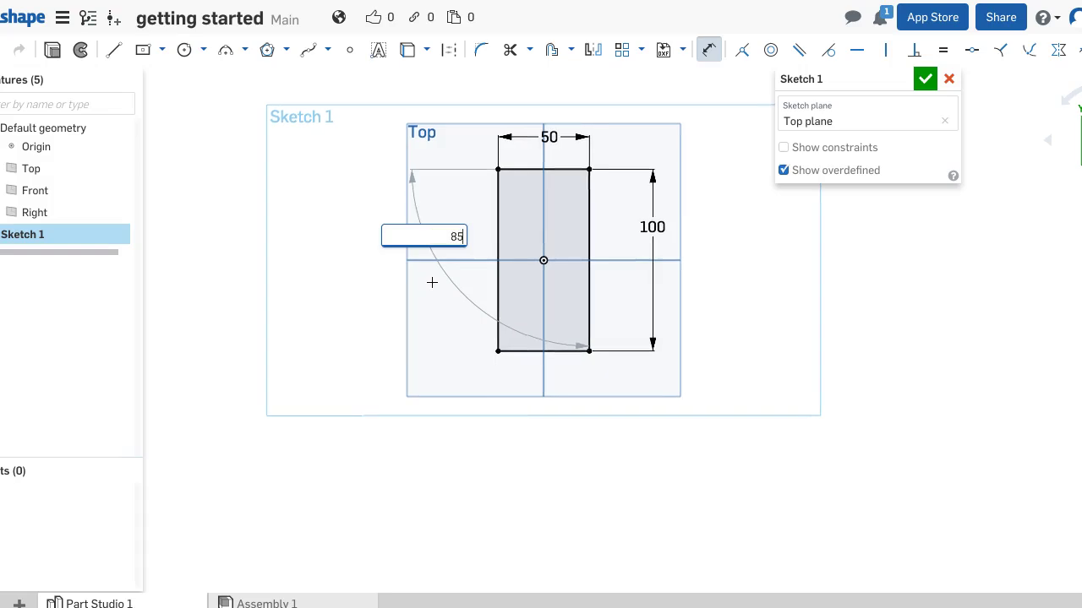
type("85")
key("Return")
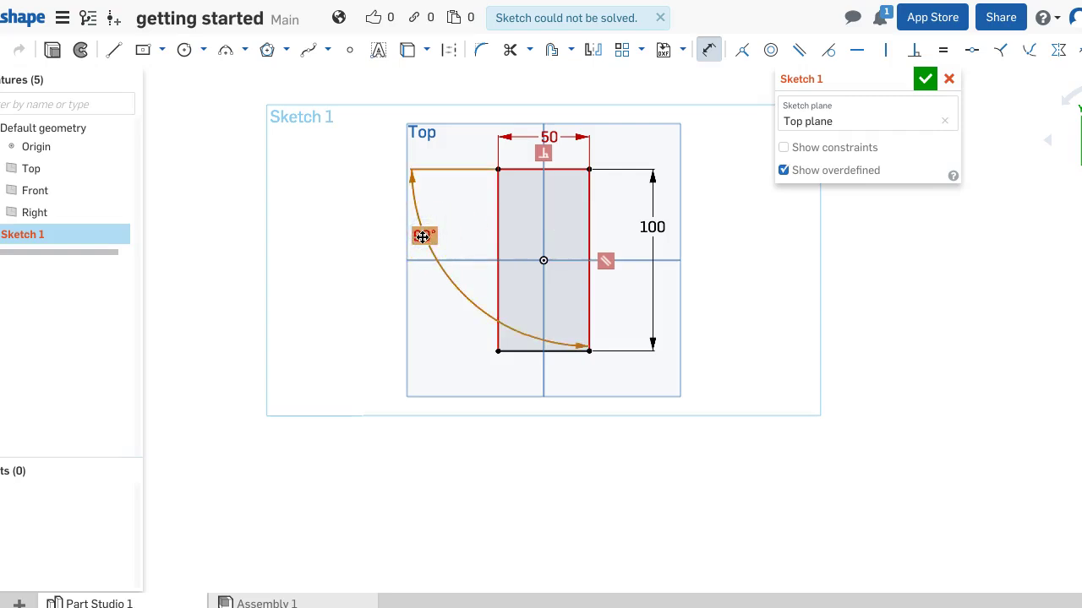
key("Delete")
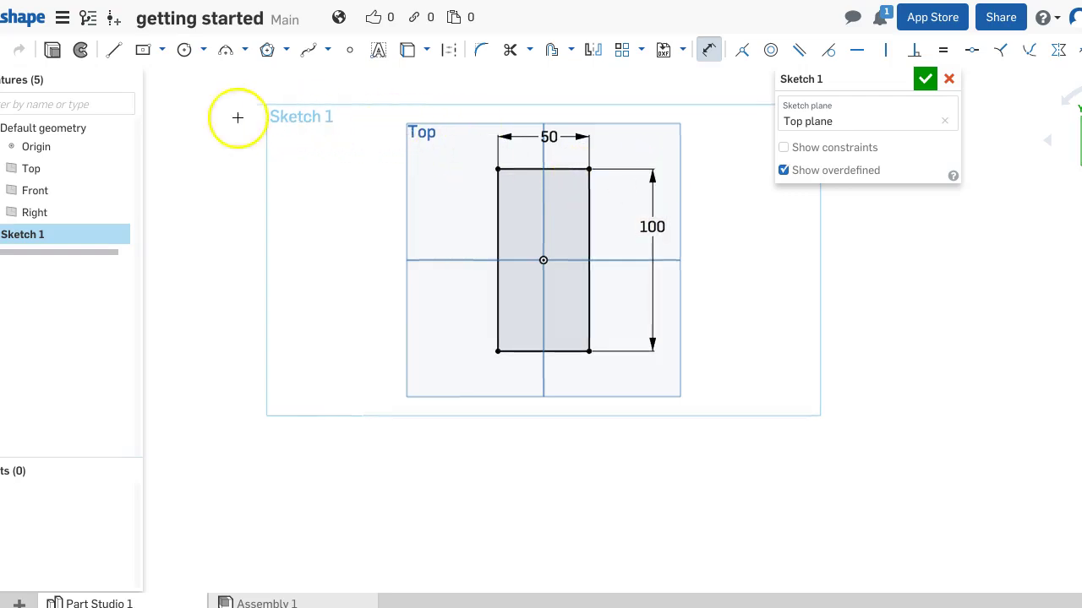
- Start a new solid extrude of the rectangle, trying the sketch face as its profile before reselecting the whole Sketch 1
left_click(53, 48)
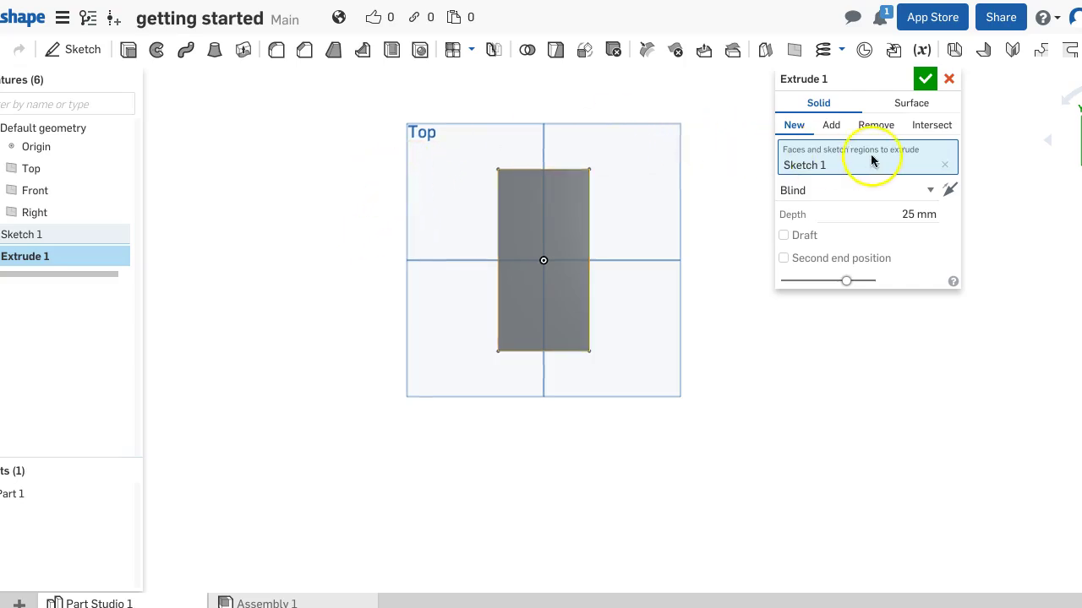
mouse_move(719, 186)
right_mouse_down()
mouse_move(685, 186)
mouse_move(716, 179)
mouse_move(761, 193)
mouse_move(716, 194)
right_mouse_up()
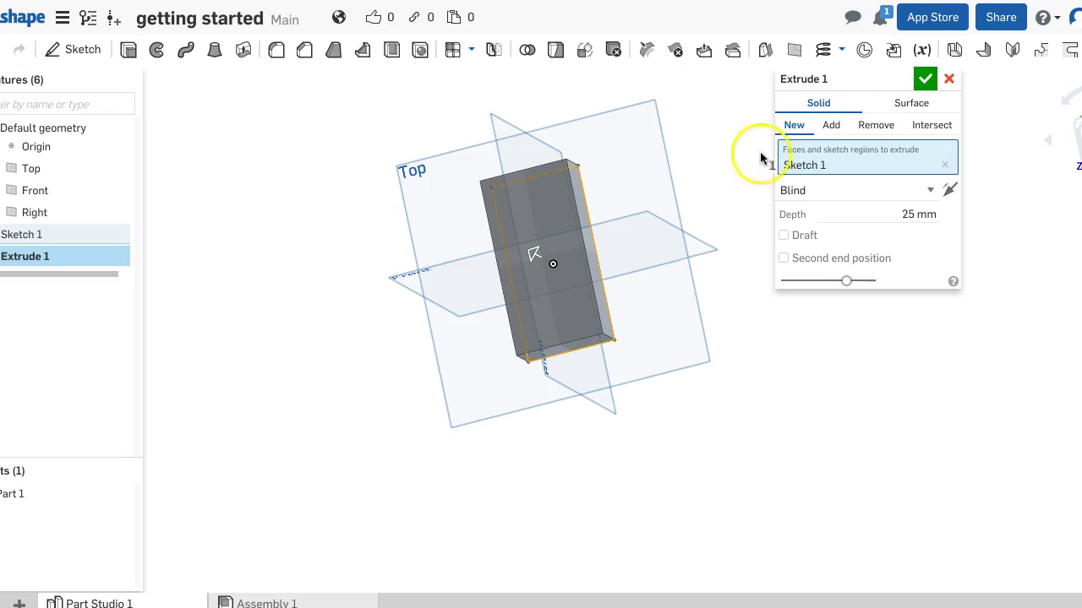
left_click(944, 167)
mouse_move(386, 312)
right_mouse_down()
mouse_move(411, 280)
mouse_move(393, 331)
right_mouse_up()
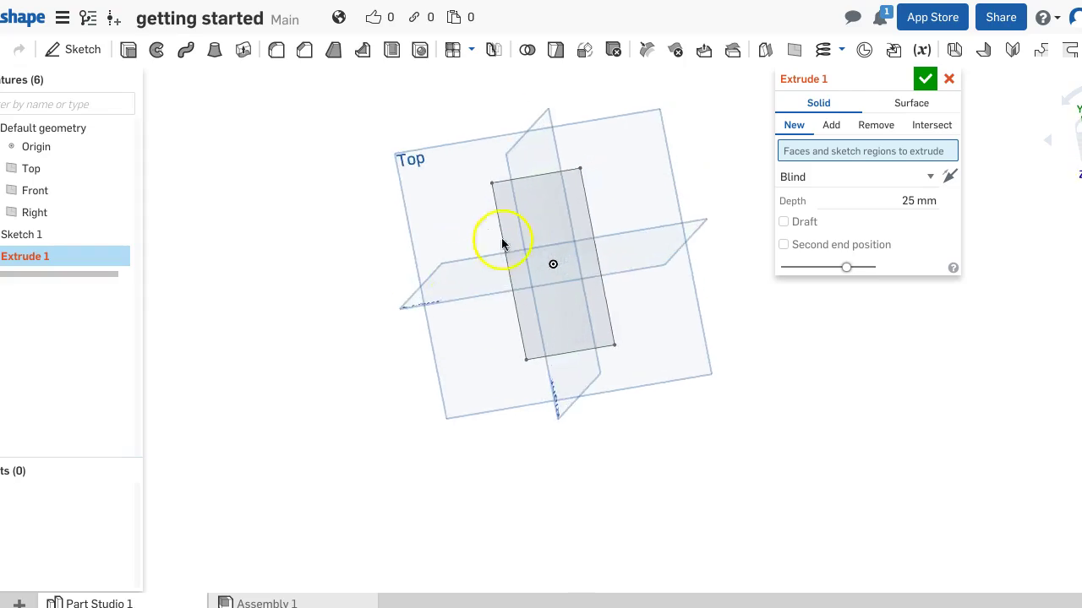
left_click(541, 216)
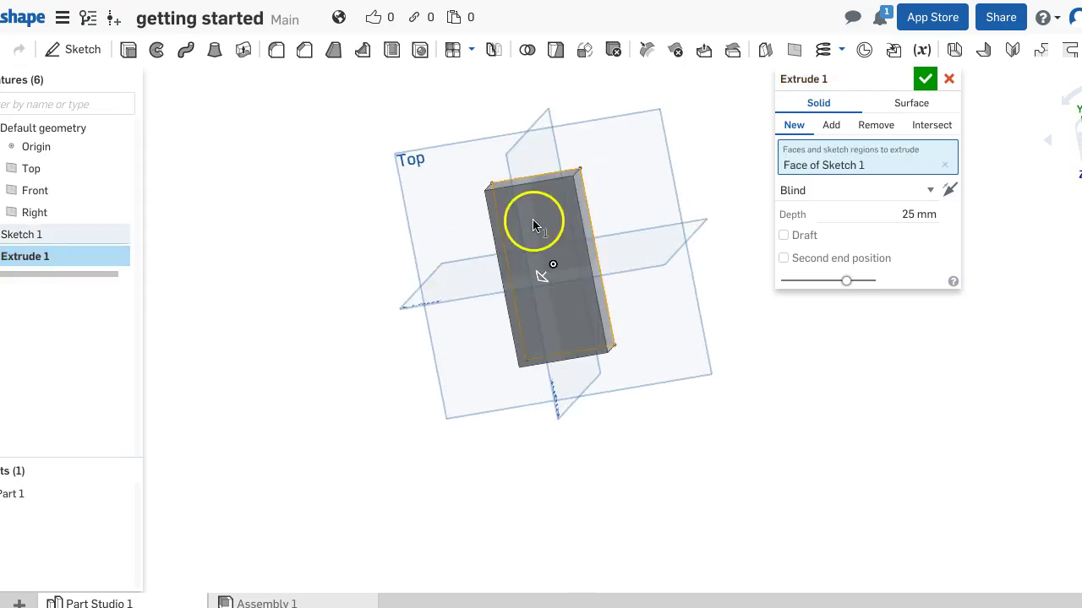
left_click(944, 165)
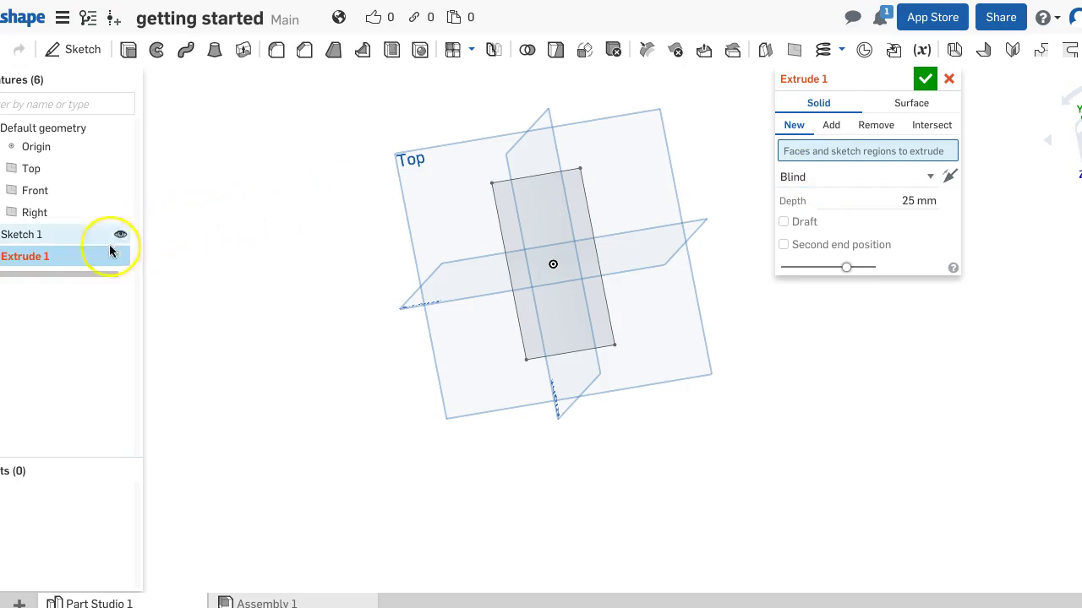
left_click(61, 235)
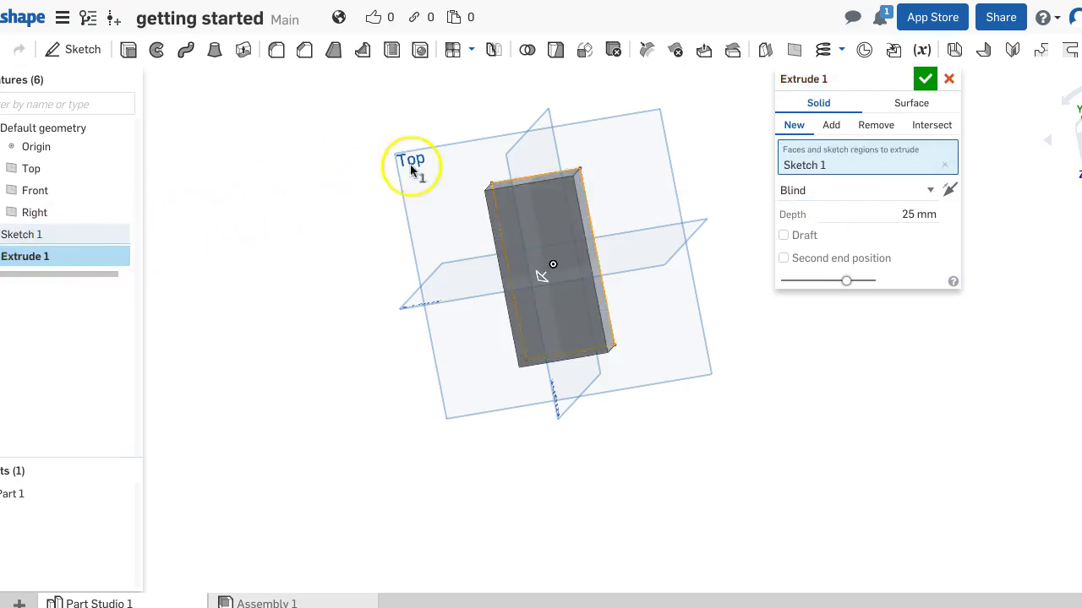
- Set the blind extrude depth to 80 mm, and pull the depth handle out to 152 mm
left_click(910, 215)
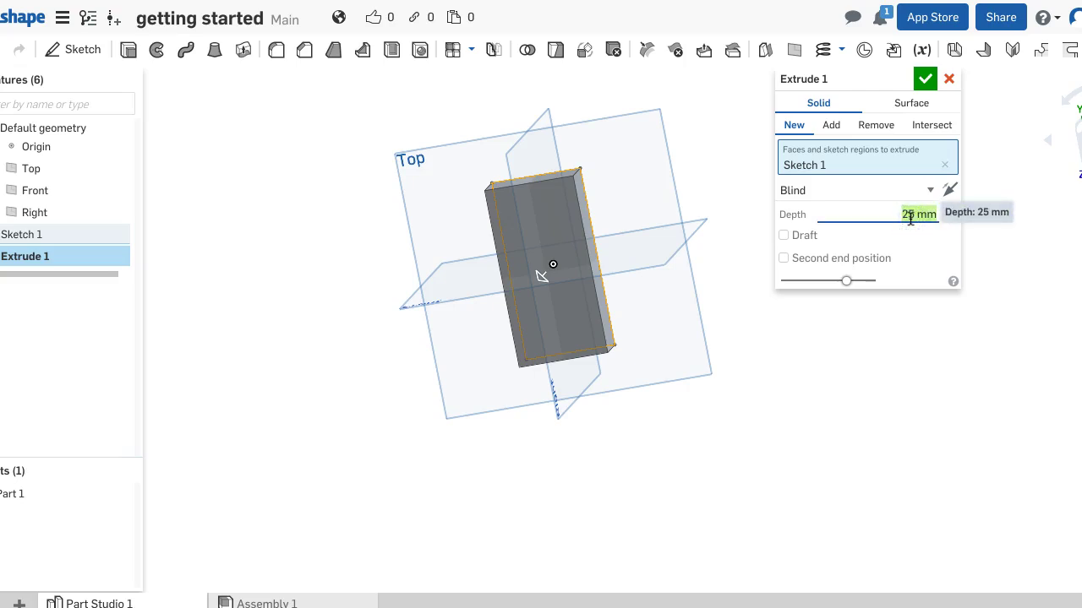
key("Return")
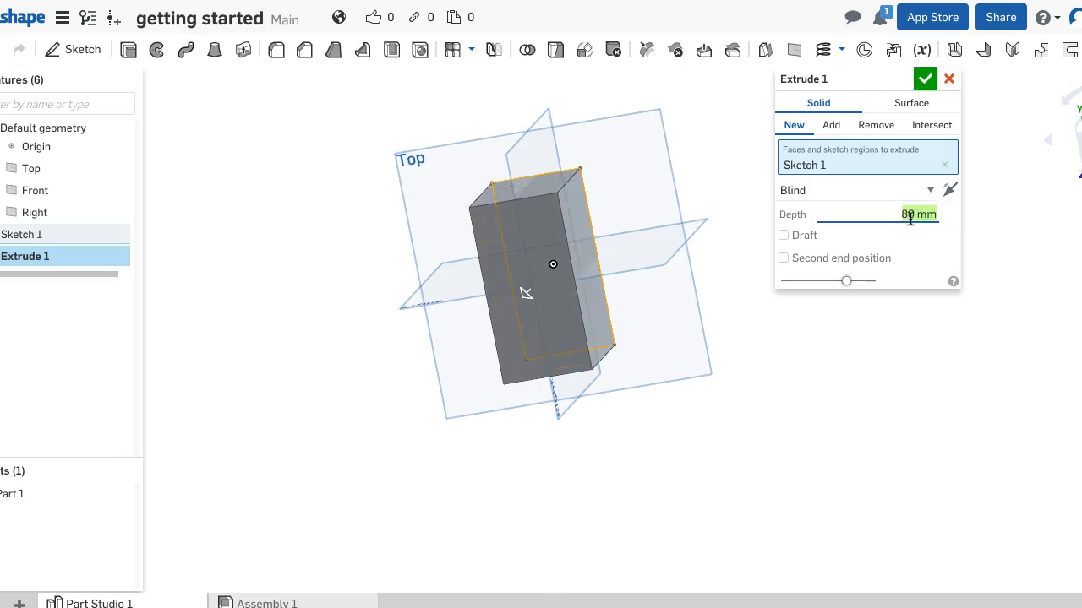
left_click_drag(528, 292, 506, 321)
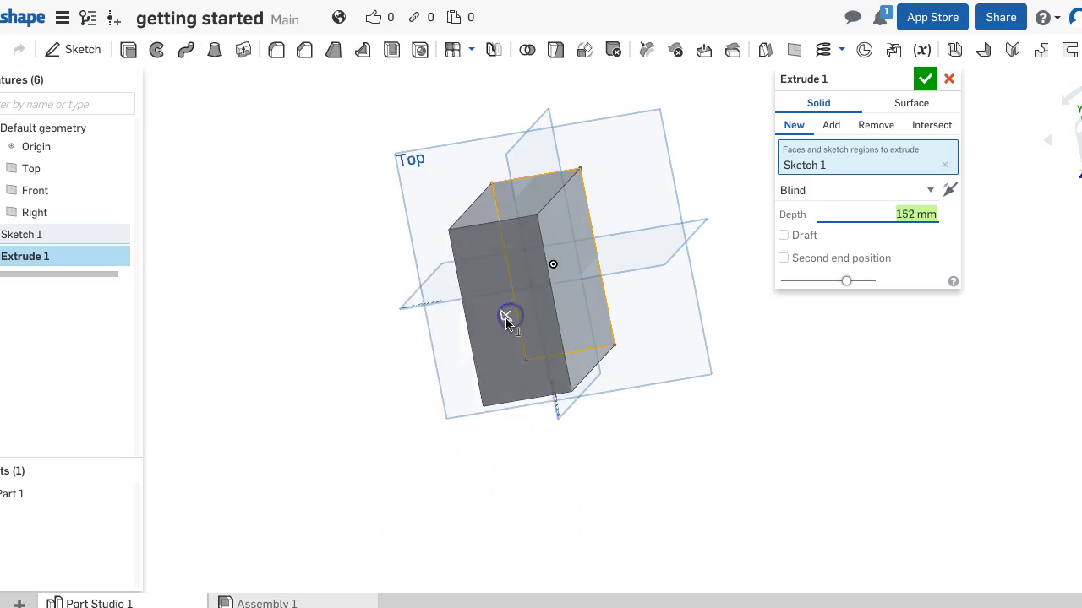
- Flip the extrude to the opposite side of the Top plane and flip it back
left_click(504, 321)
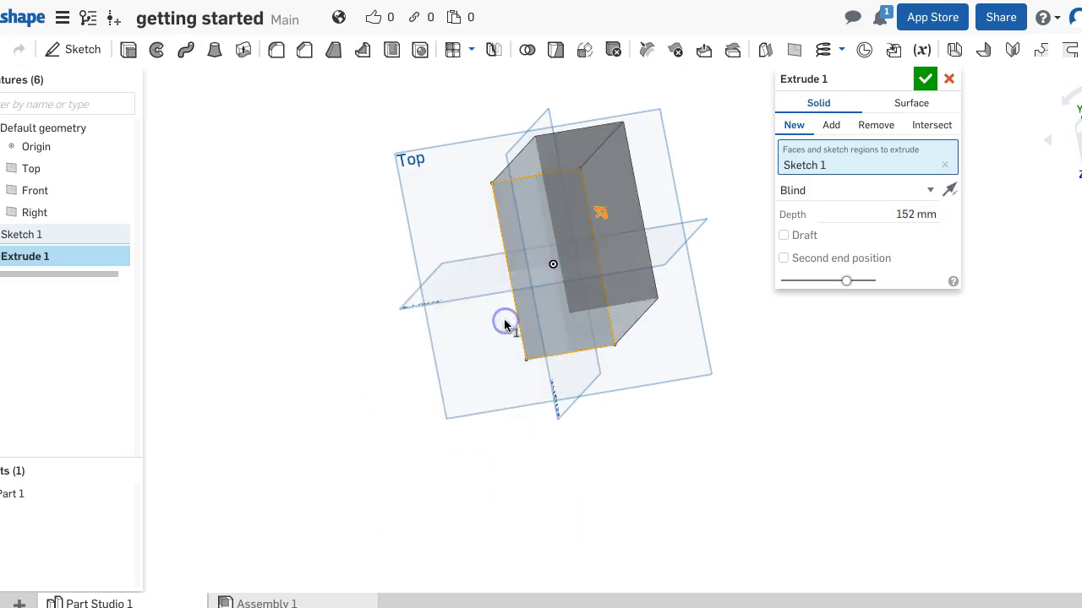
left_click(605, 212)
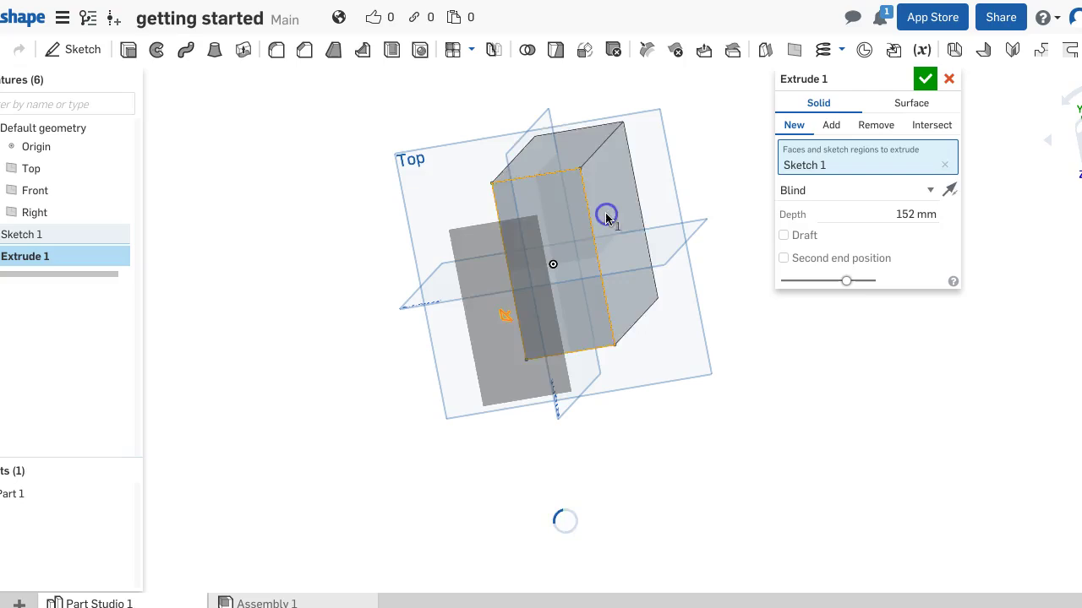
- Try the Symmetric end type for the extrude of Sketch 1, and set it back to Blind
left_click(815, 191)
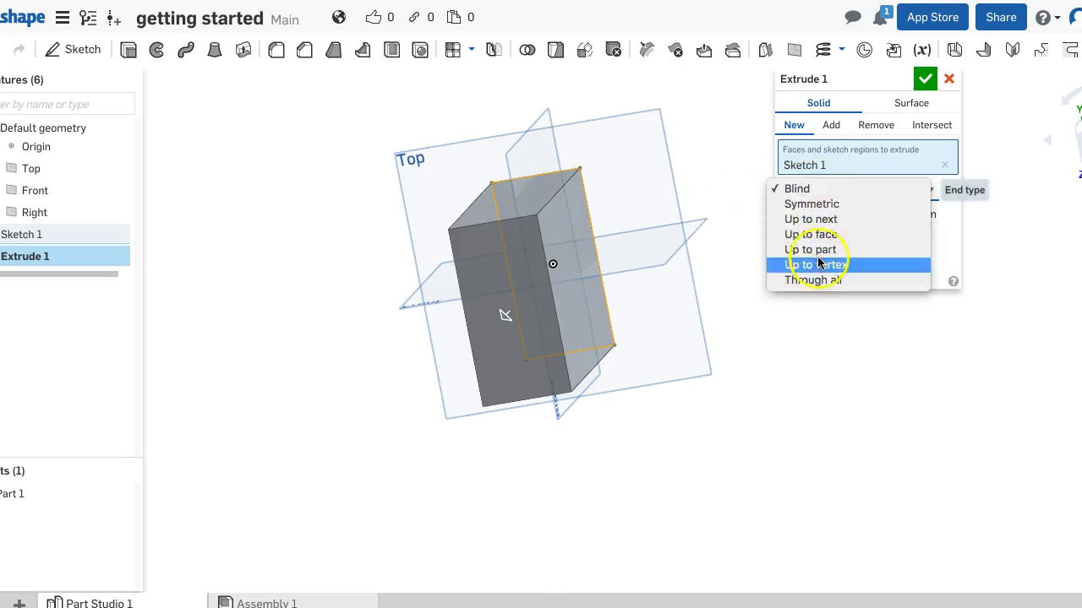
left_click(816, 204)
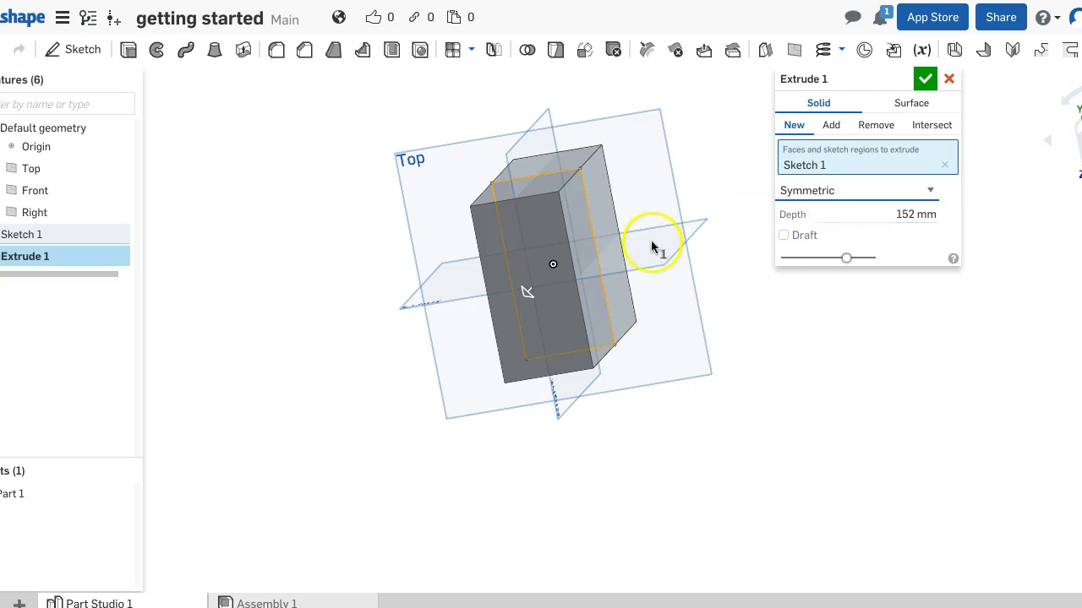
left_click(832, 193)
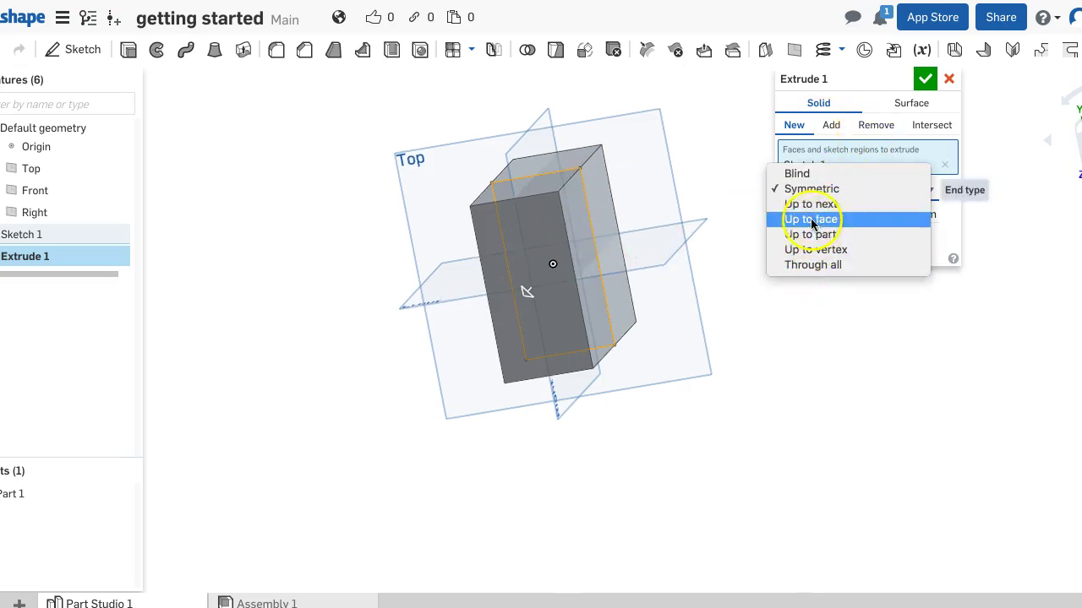
left_click(805, 175)
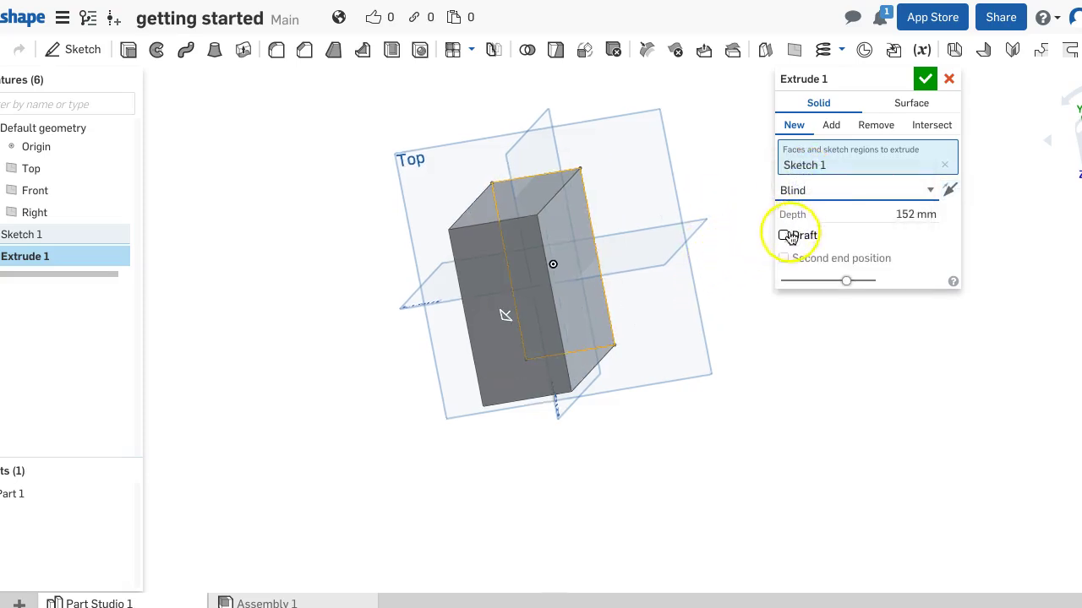
- Add a second blind end position on the other side of the sketch, and remove it from the extrude
left_click(784, 260)
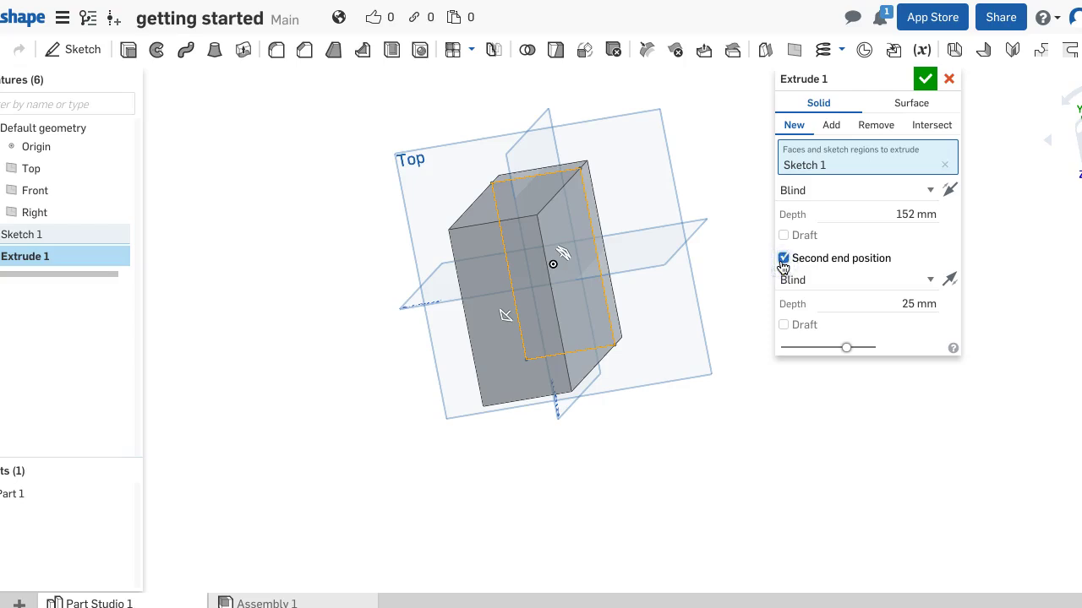
mouse_move(667, 216)
right_mouse_down()
mouse_move(618, 237)
mouse_move(668, 238)
mouse_move(703, 210)
right_mouse_up()
left_click(783, 258)
- Add a 3-degree draft to the extrude, reverse it so the block tapers inward away from the sketch, and accept the feature
left_click(839, 245)
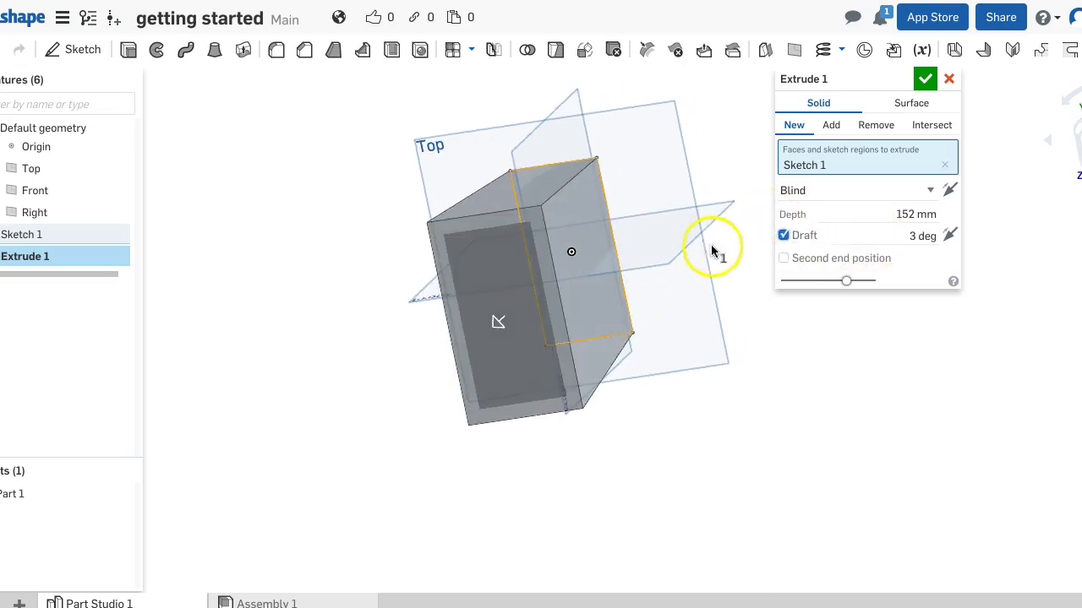
left_click(950, 237)
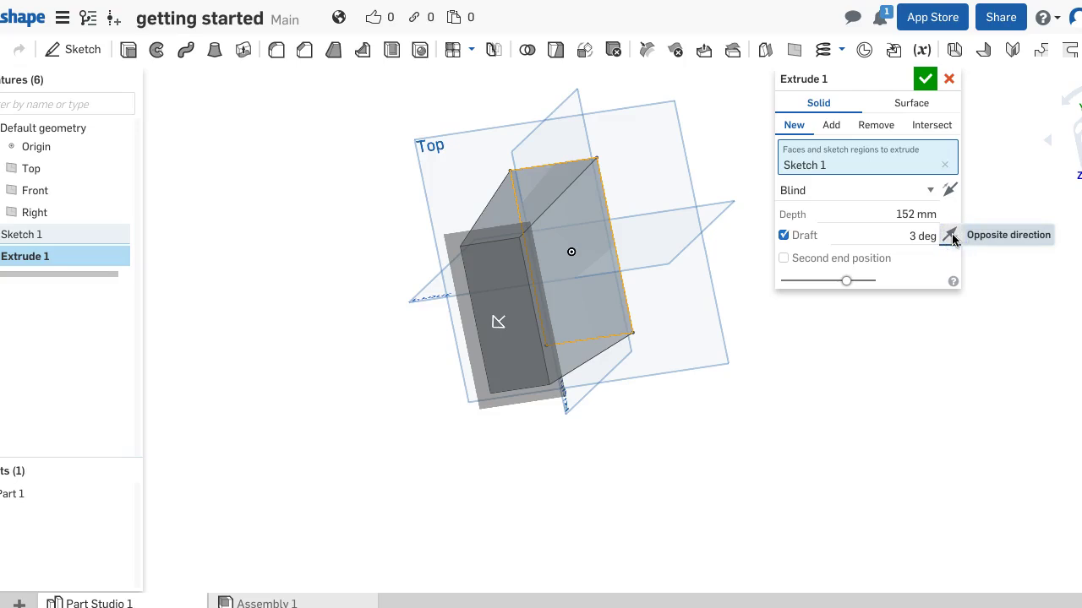
mouse_move(715, 208)
right_mouse_down()
mouse_move(751, 266)
mouse_move(744, 276)
mouse_move(695, 225)
mouse_move(710, 198)
right_mouse_up()
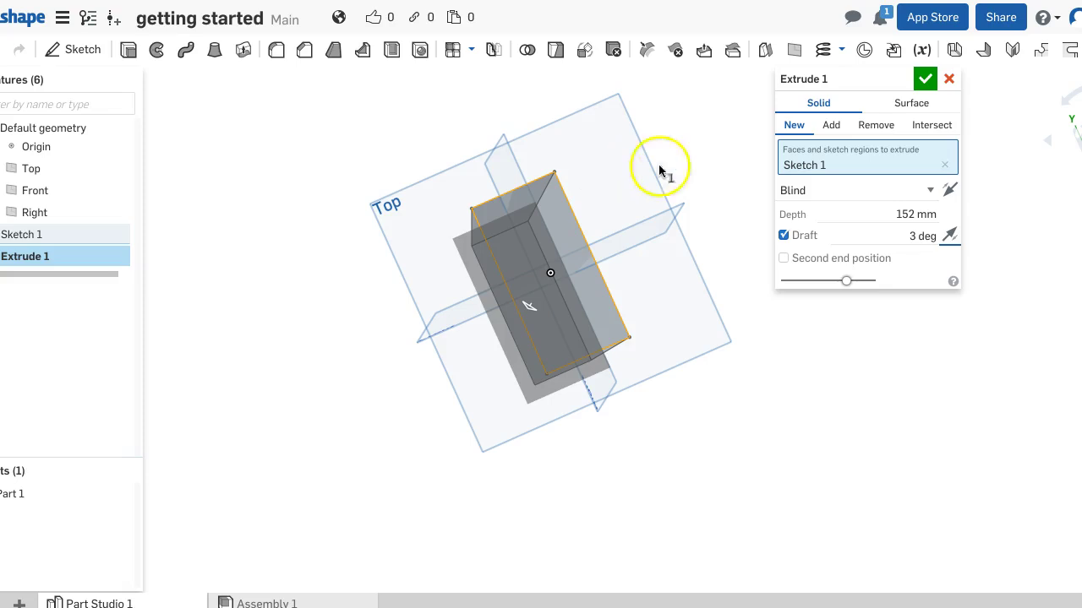
left_click(921, 80)
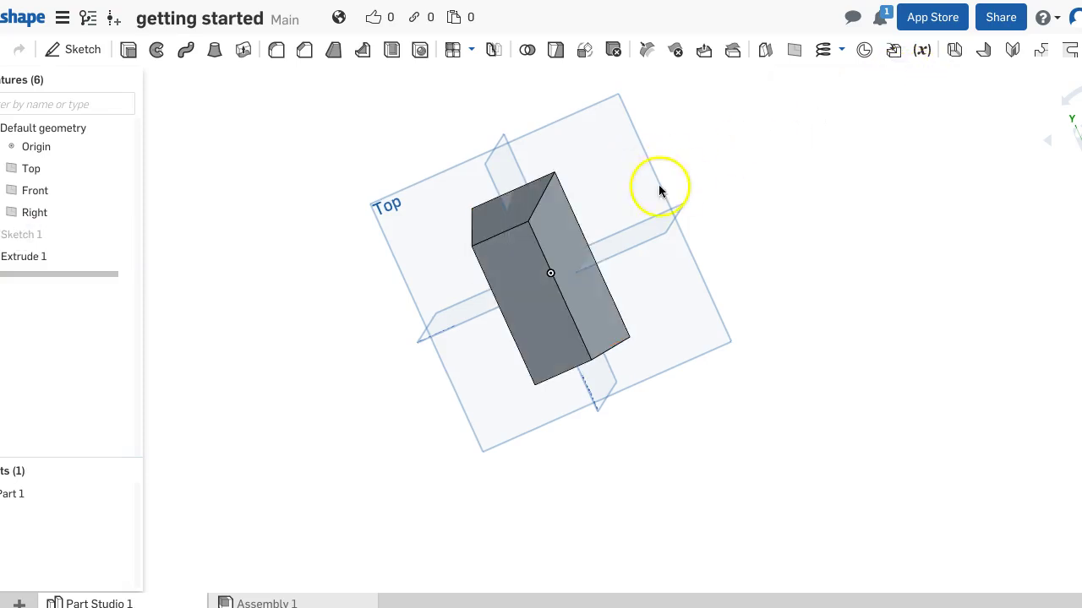